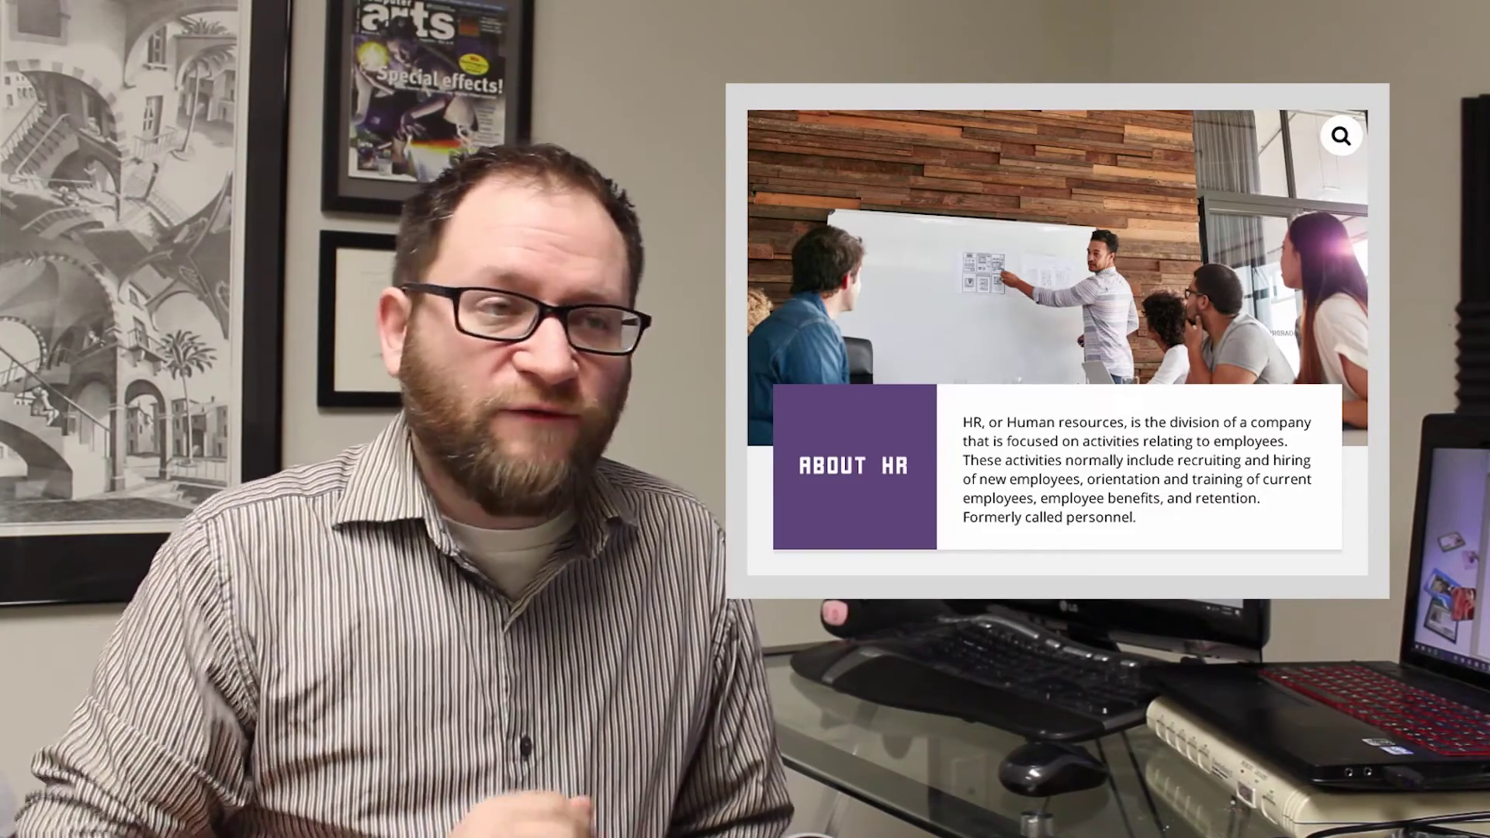
Search the course for 'discipline', then reopen the search box and enter 'holidays'
left_click(1344, 146)
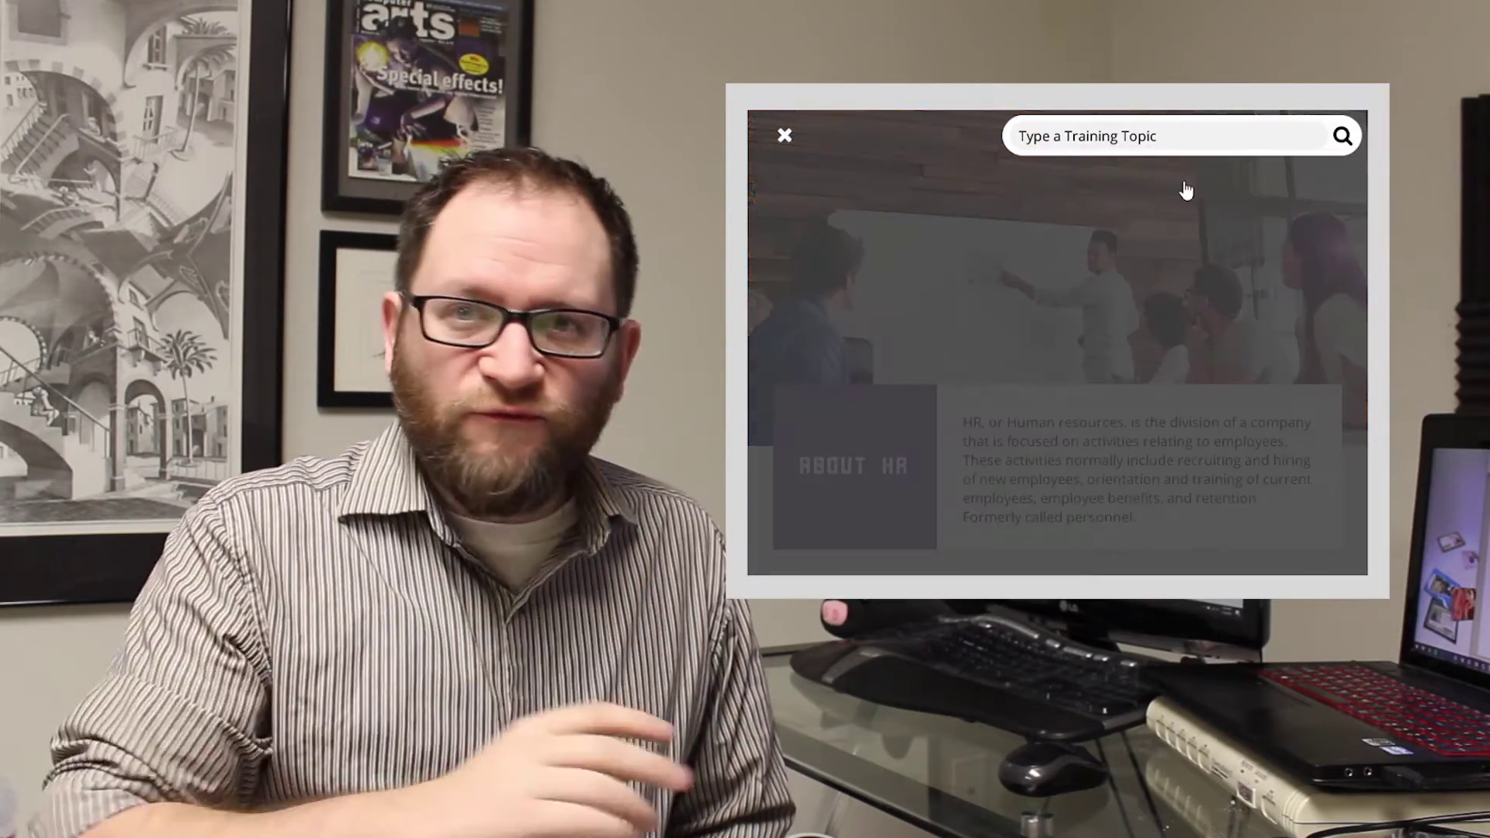
left_click(1142, 132)
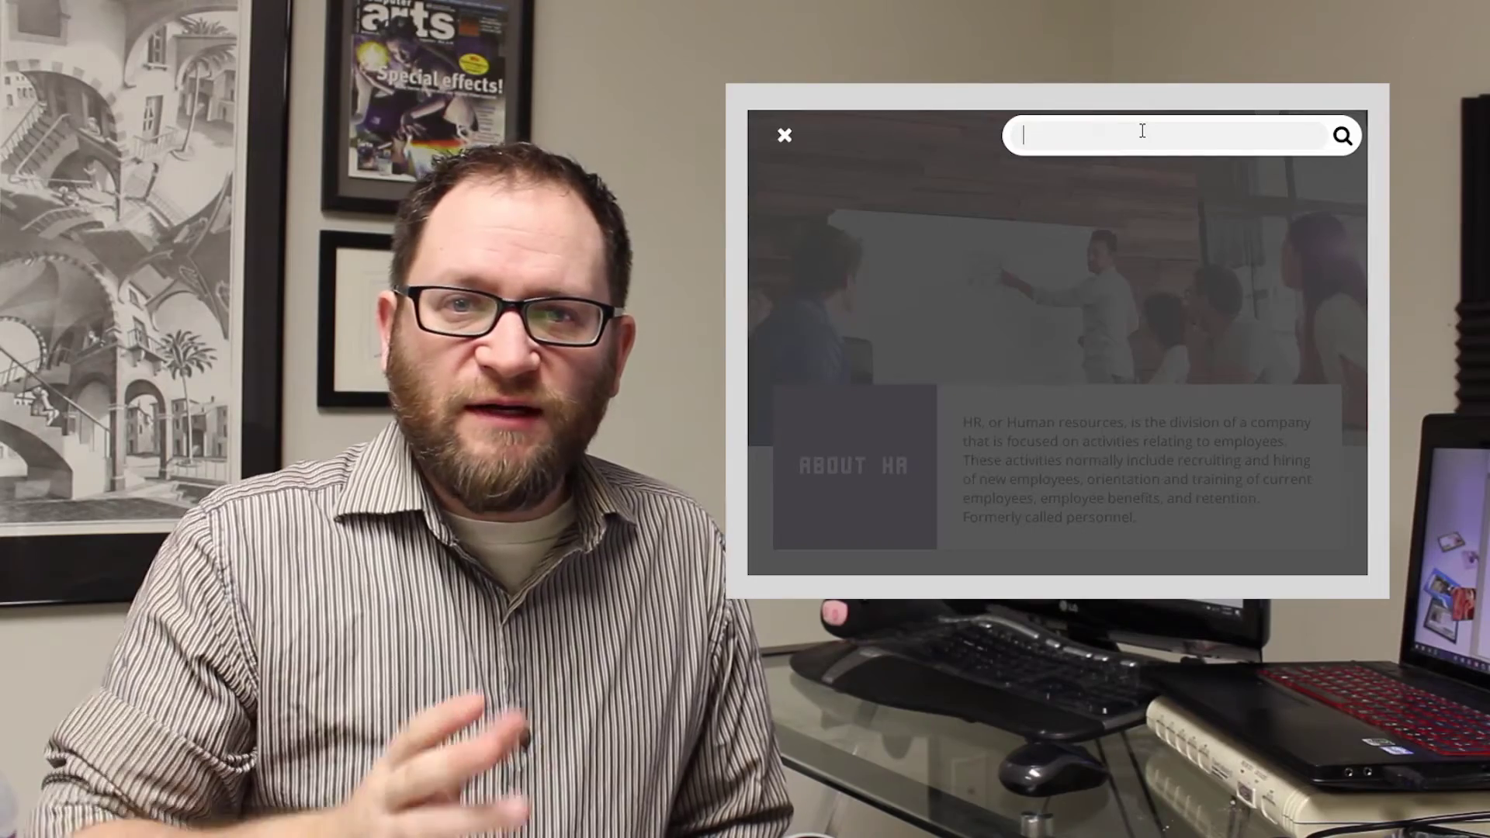
type("disc")
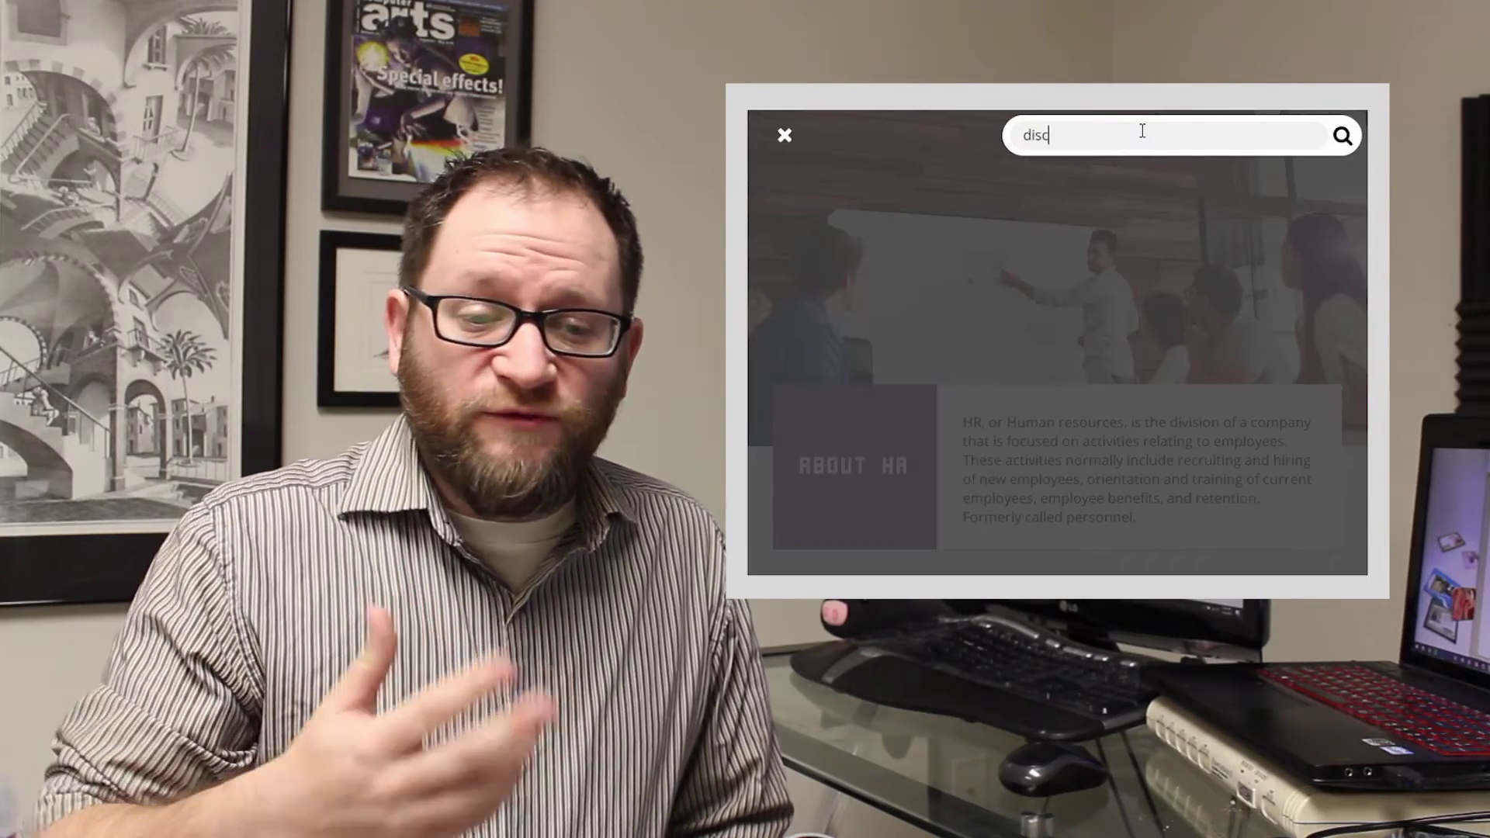
type("ipline")
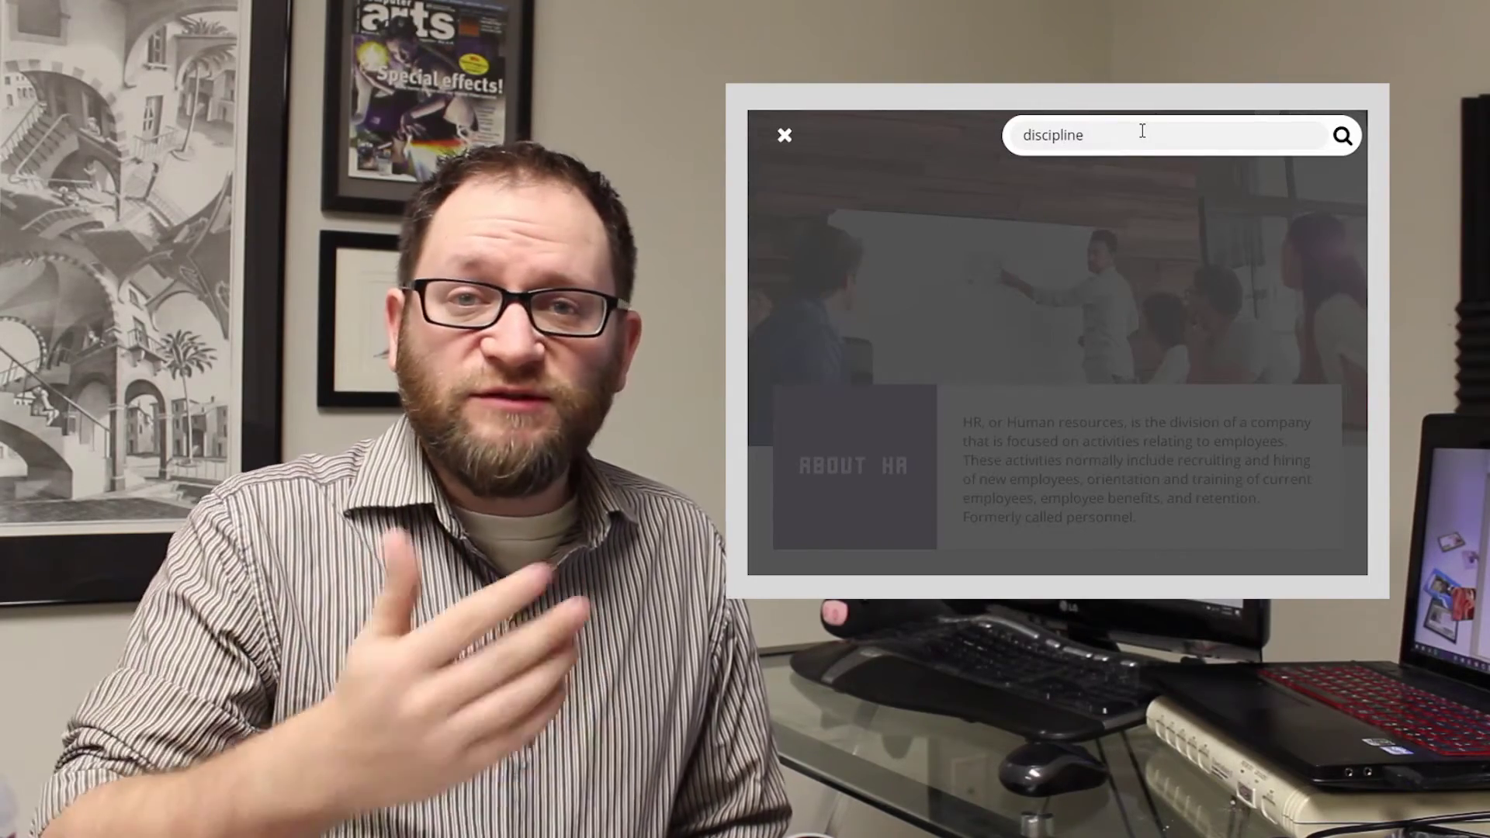
left_click(1342, 138)
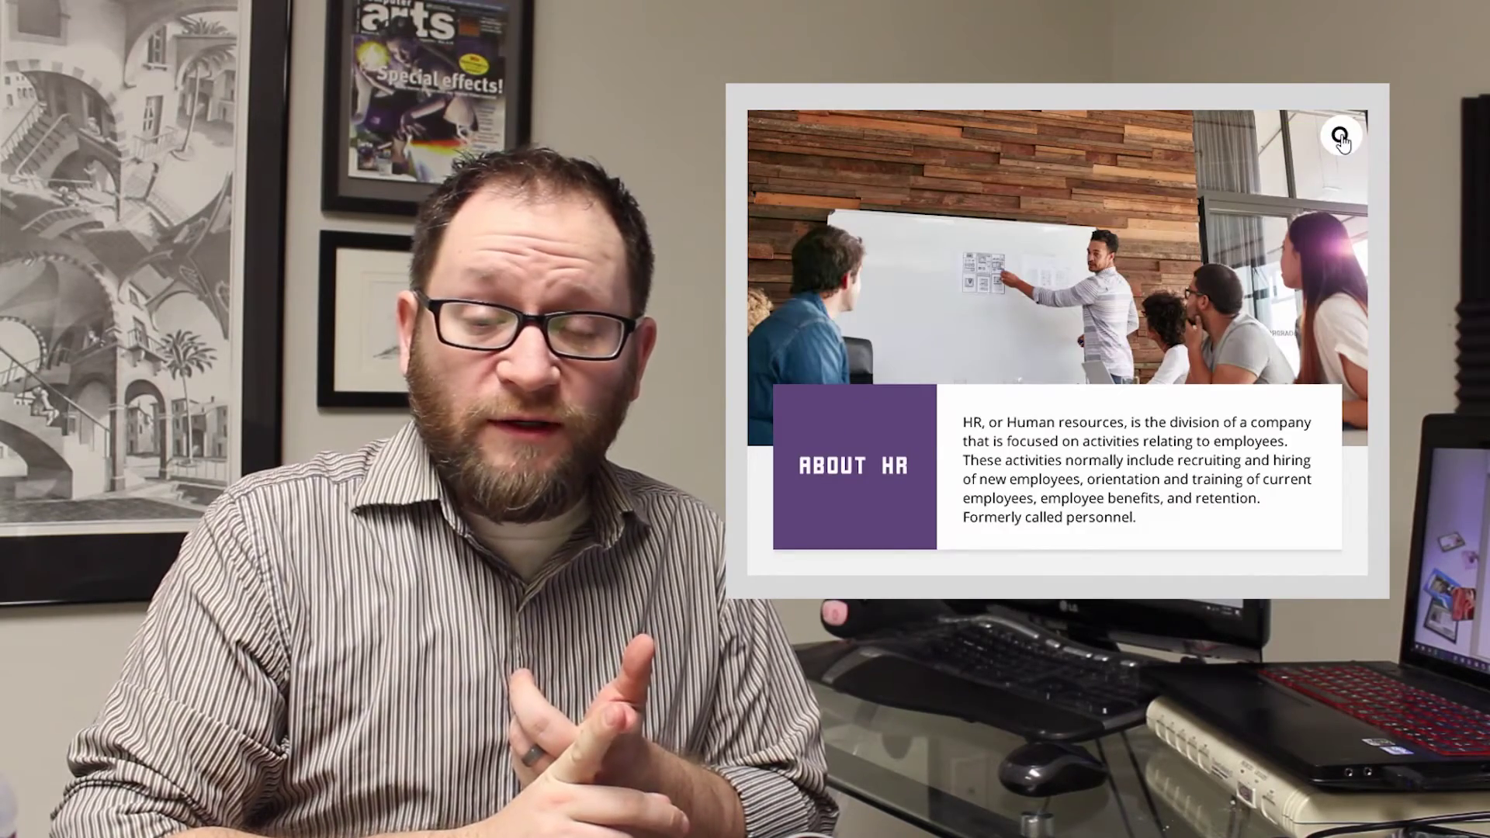
left_click(1341, 136)
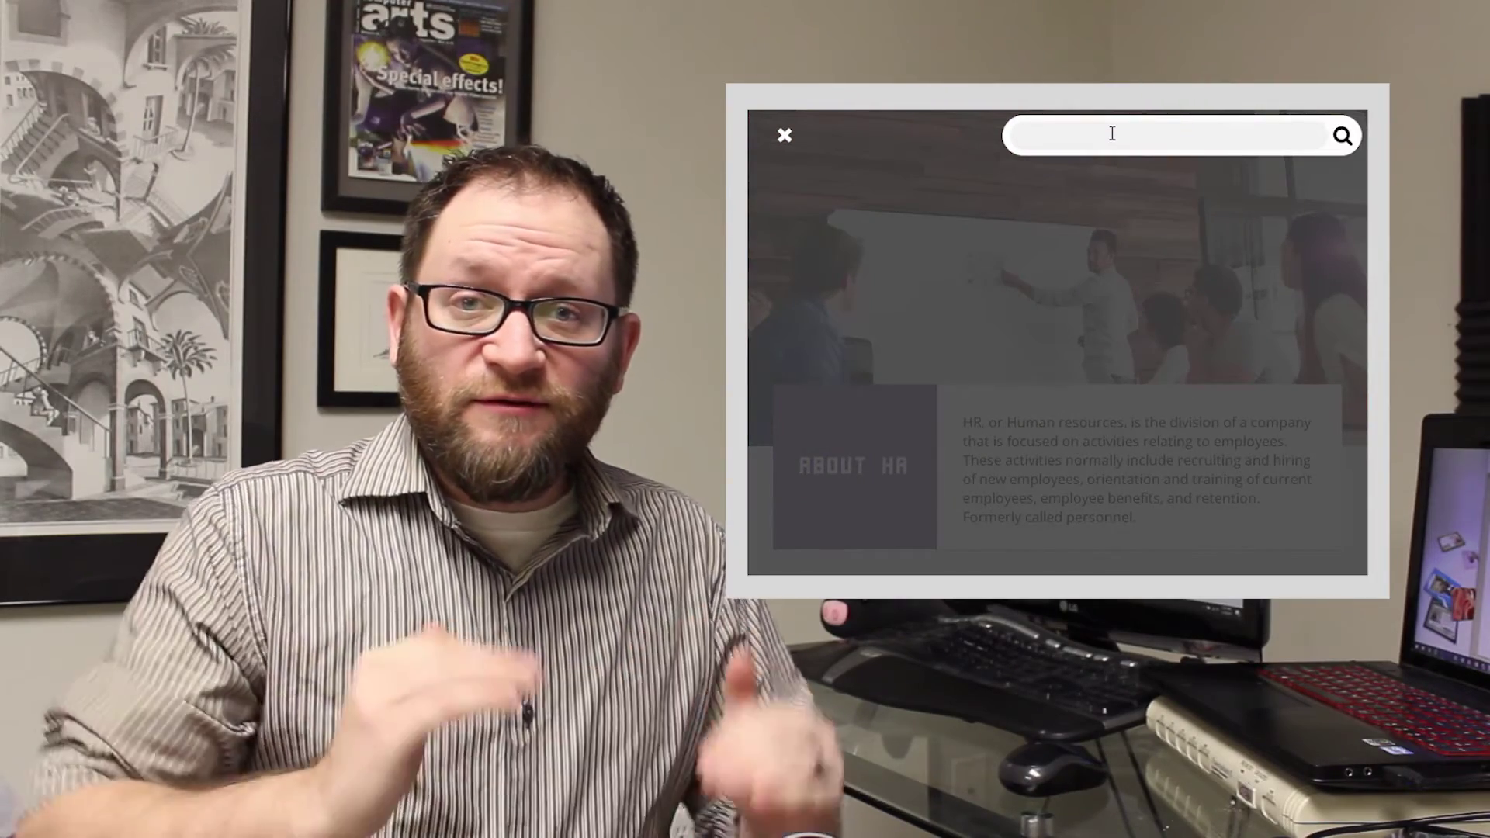
type("holidays")
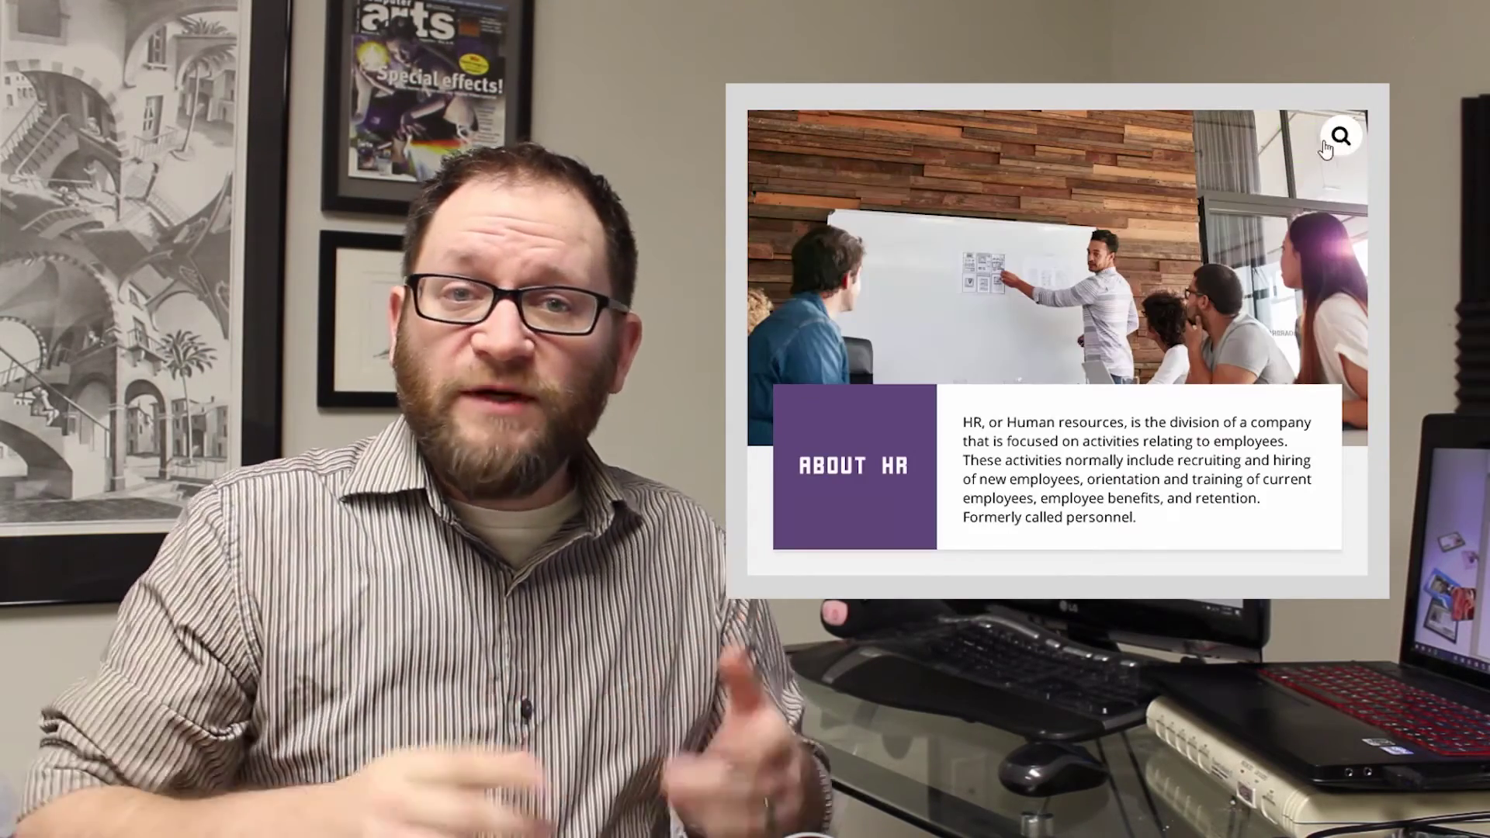
Search 'employee leaves', trim the query back to 'employee', then clear the field
left_click(1332, 140)
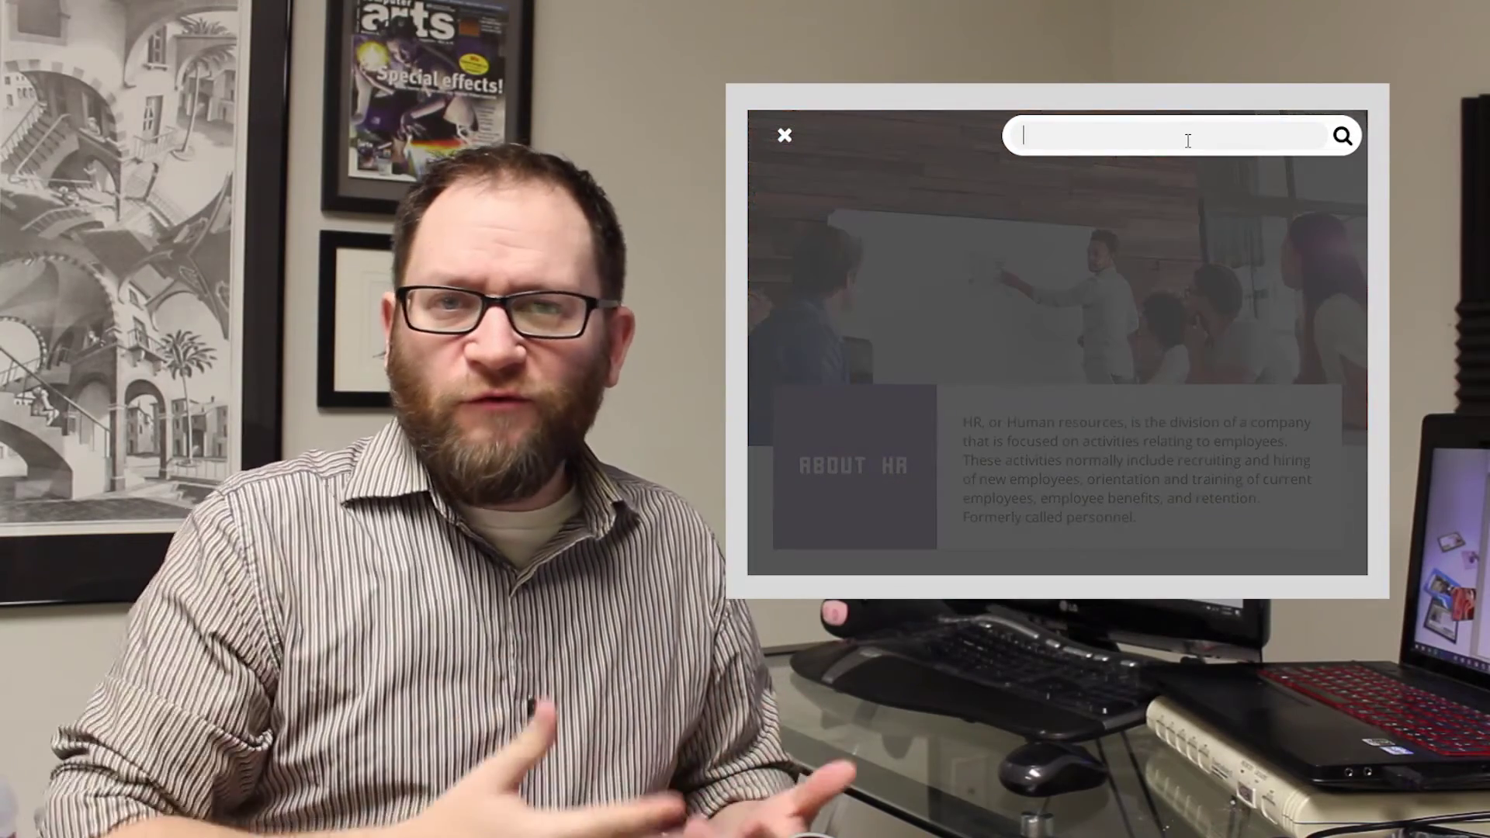
type("employee")
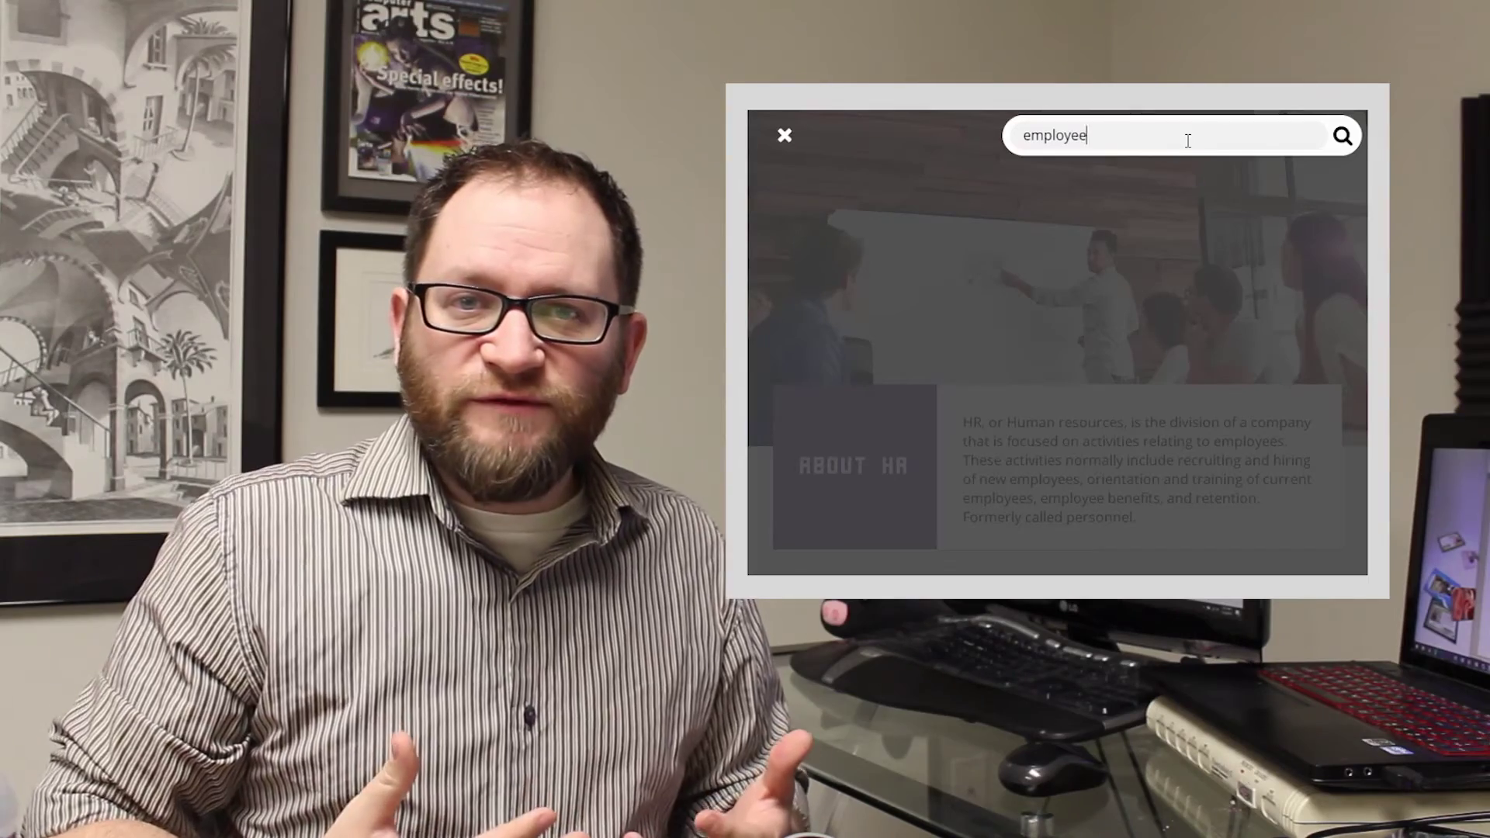
type(" leaves")
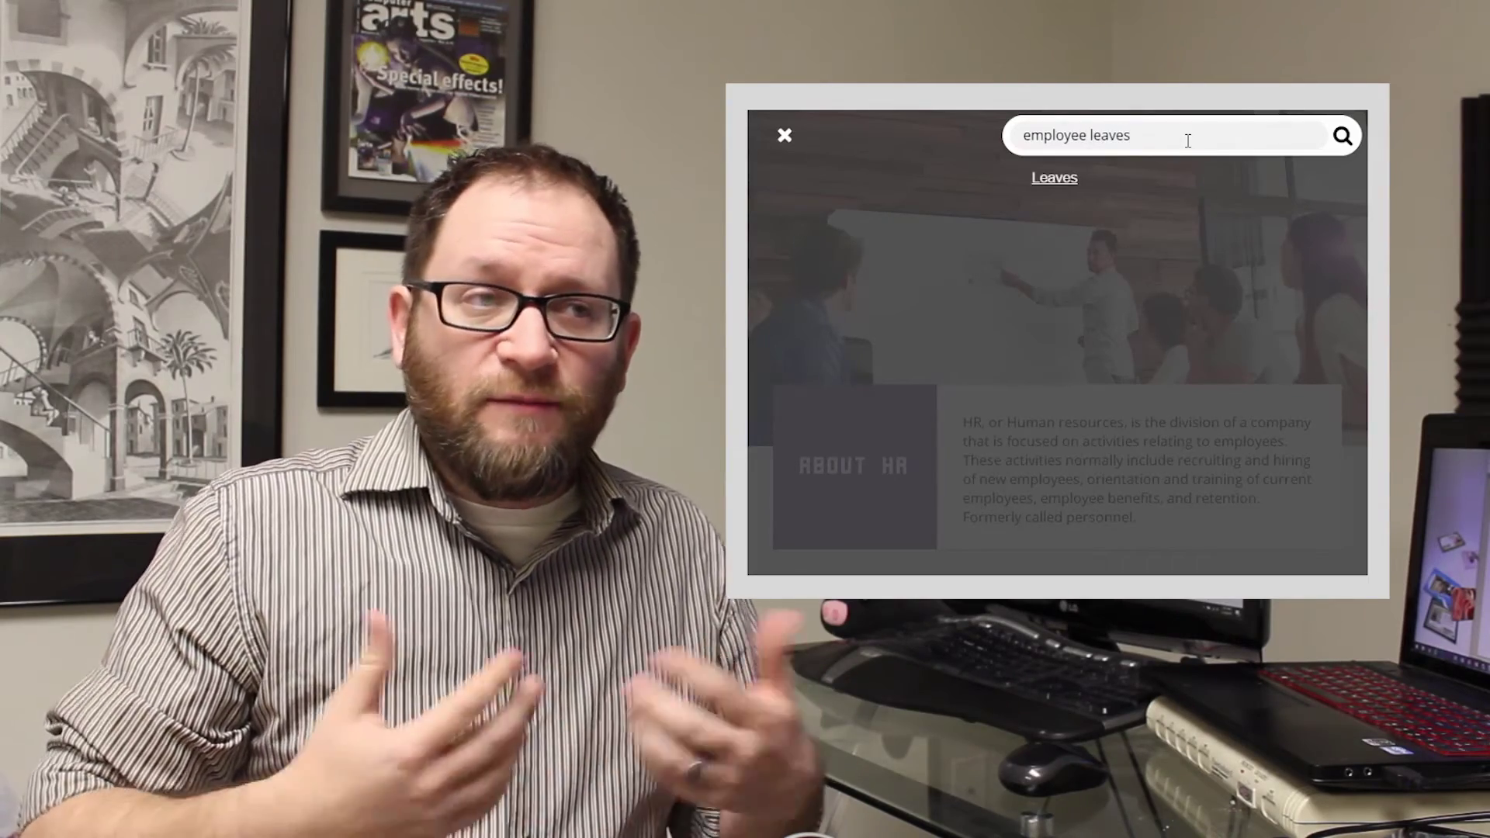
left_click_drag(1093, 135, 1220, 125)
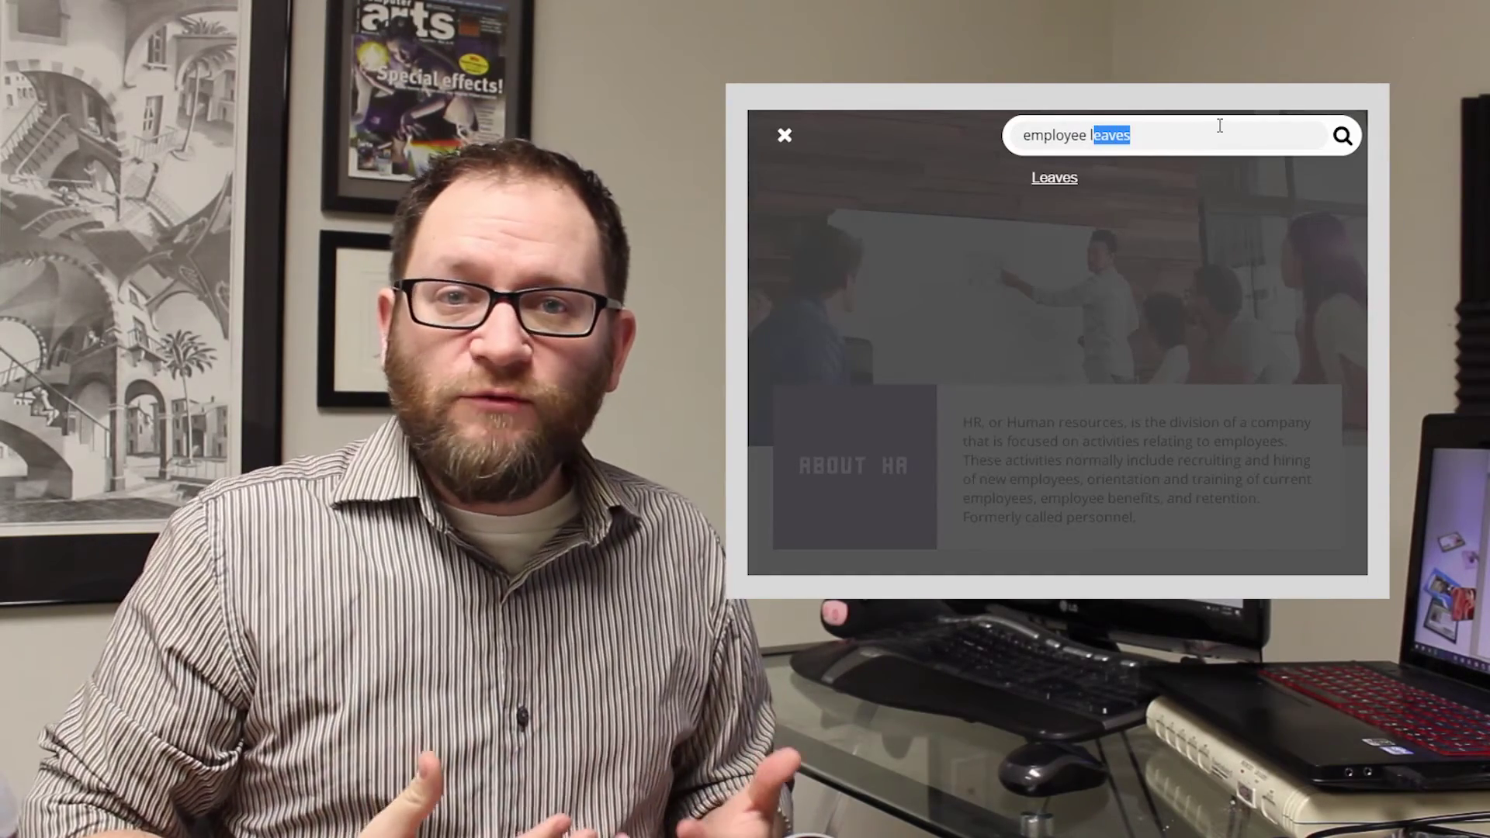
key("BackSpace")
key("BackSpace")
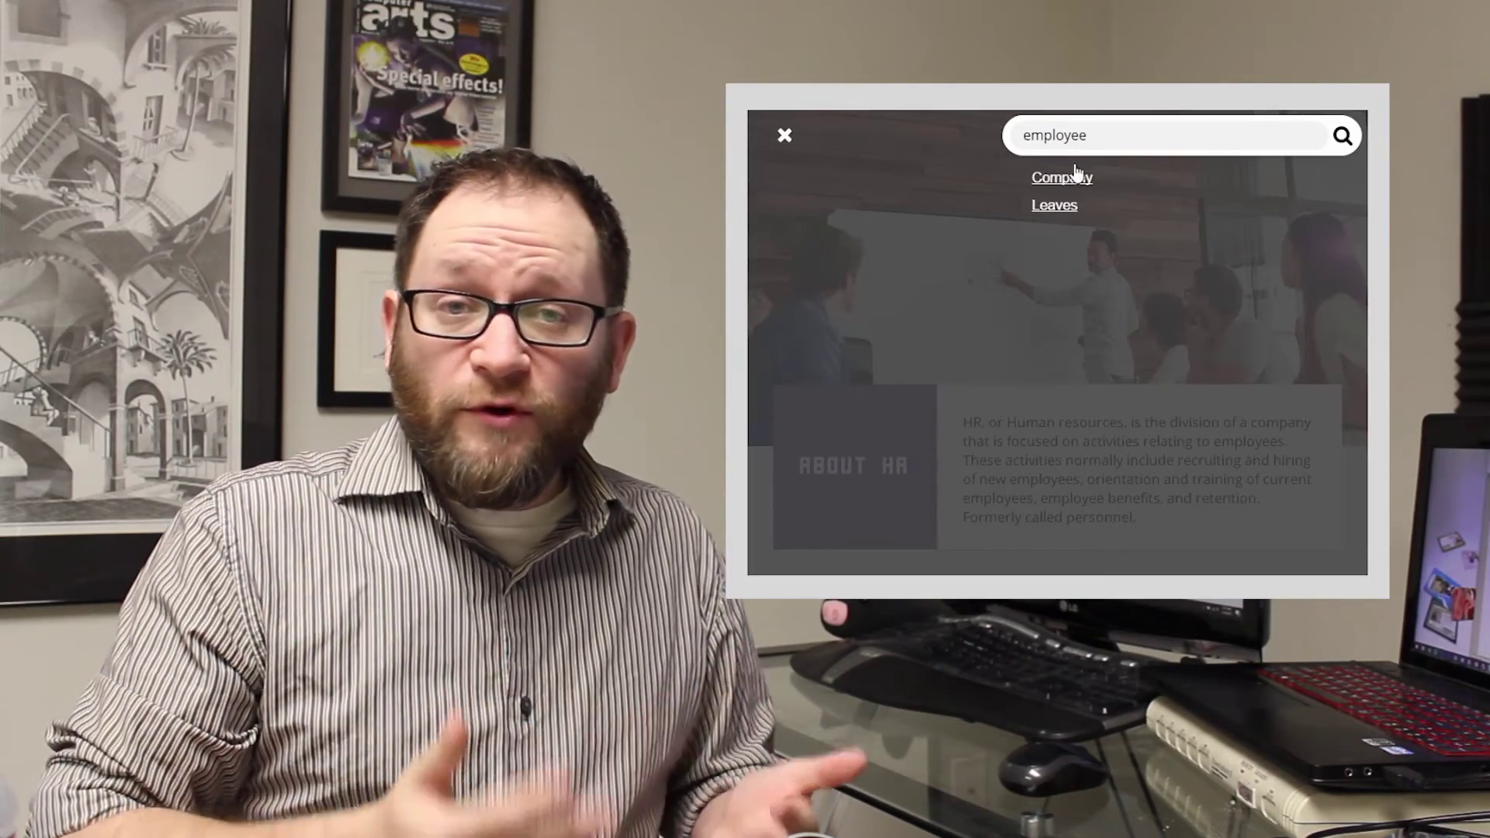
left_click(1111, 136)
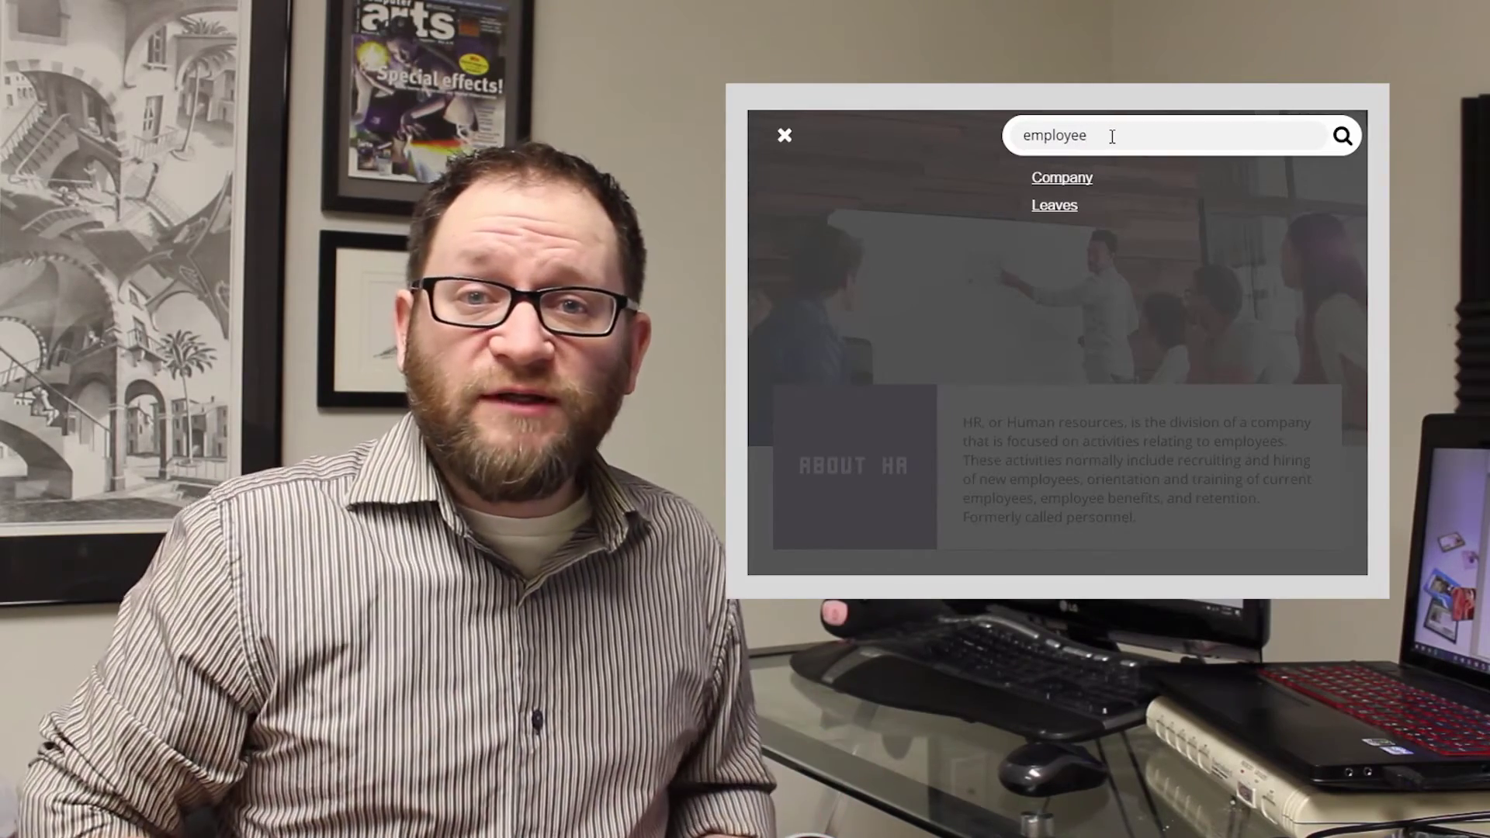
key("BackSpace")
type("s")
key("BackSpace")
key("BackSpace")
key("BackSpace")
key("BackSpace")
key("BackSpace")
key("BackSpace")
key("BackSpace")
key("BackSpace")
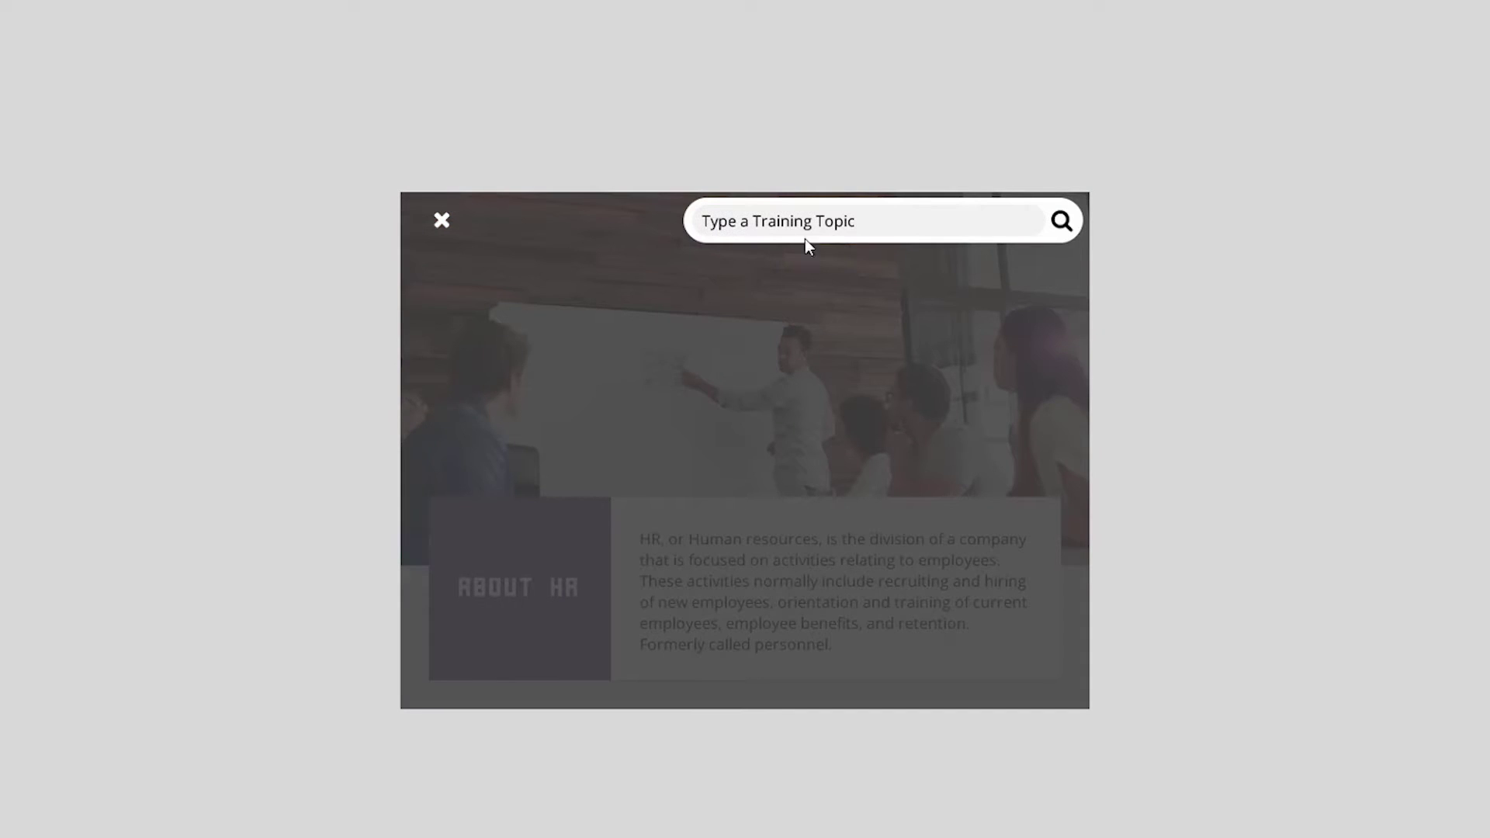
Search 'discipline' and open the Company topic from the results
left_click(839, 215)
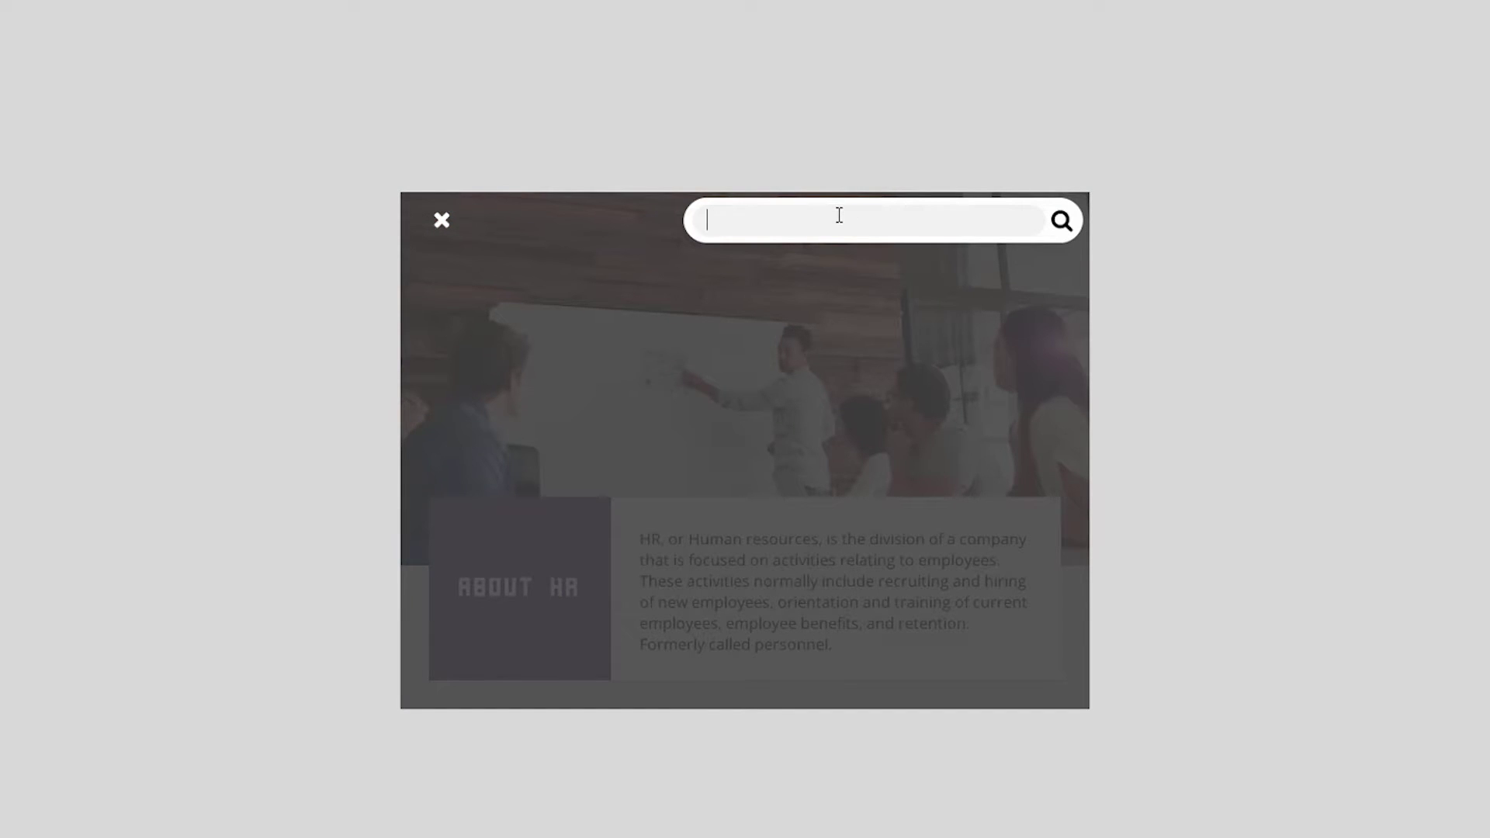
type("discipline")
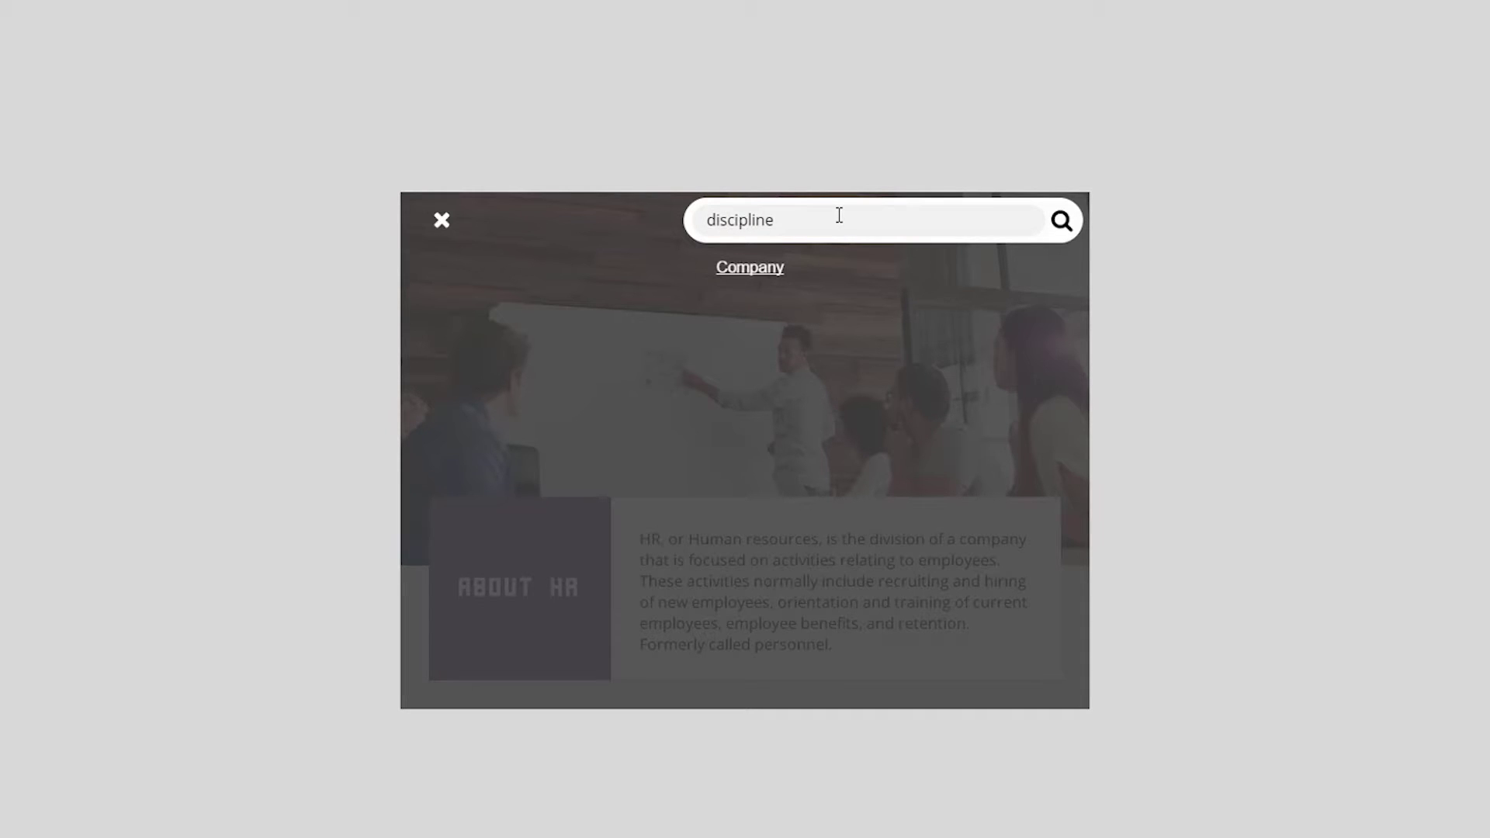
left_click(1061, 223)
left_click(746, 276)
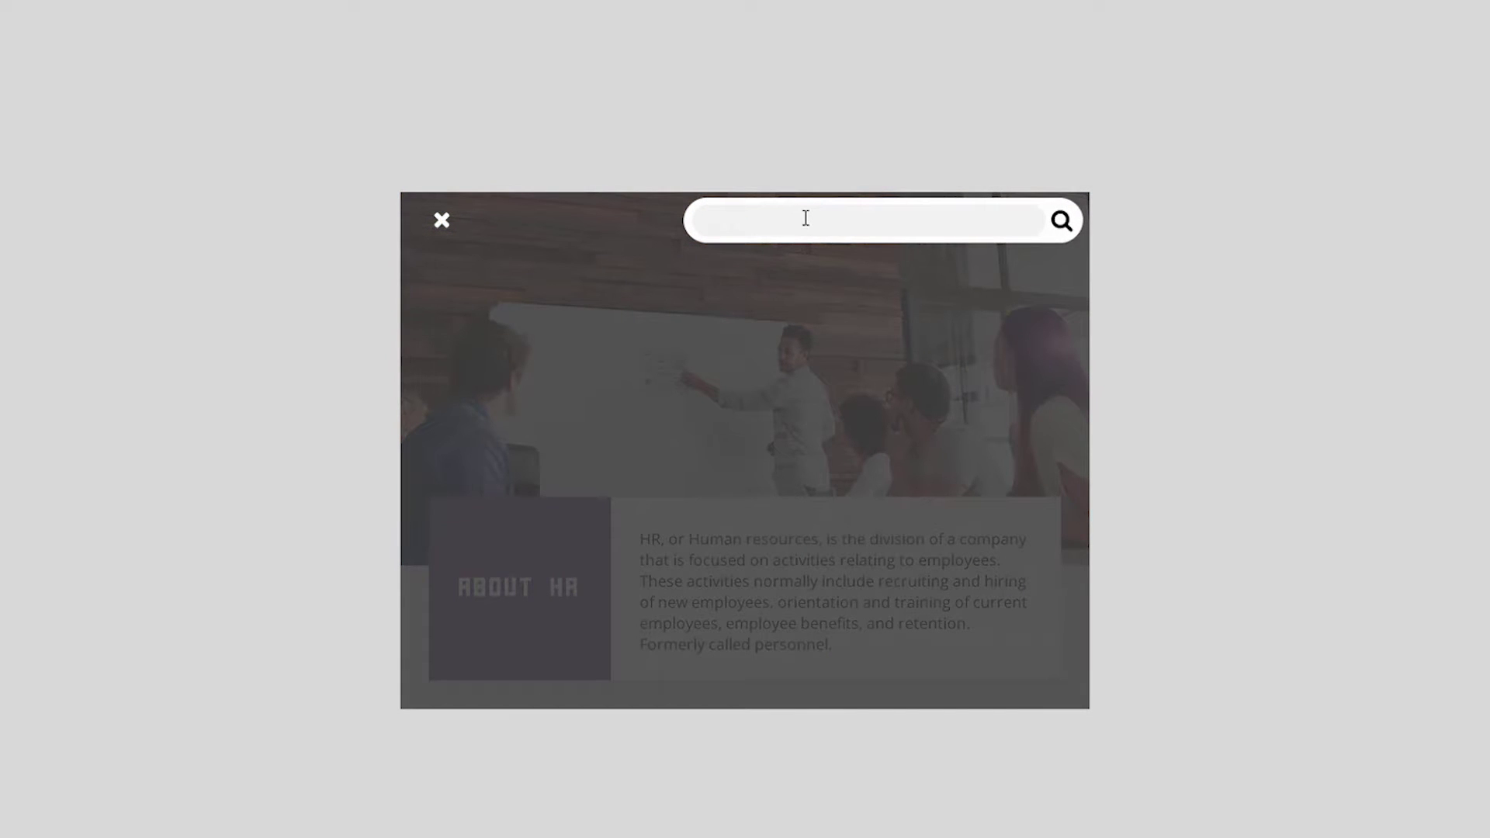
Search 'holidays' and open the Leaves topic from the results
type("holidays")
key("Return")
left_click(747, 272)
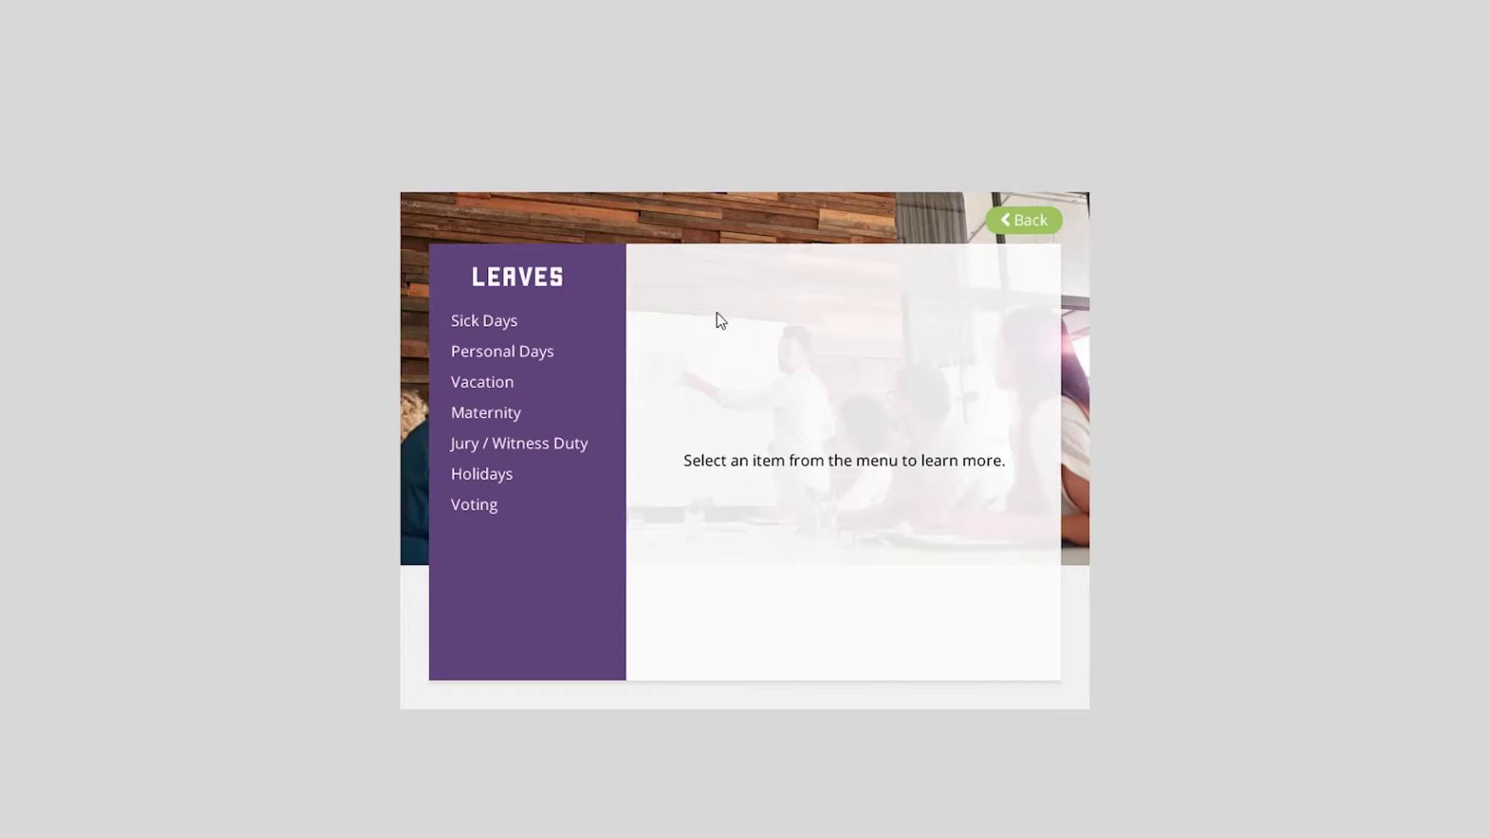
Back on About HR, search 'employee leaves', then narrow the search to 'employee'
left_click(1033, 224)
left_click(1059, 225)
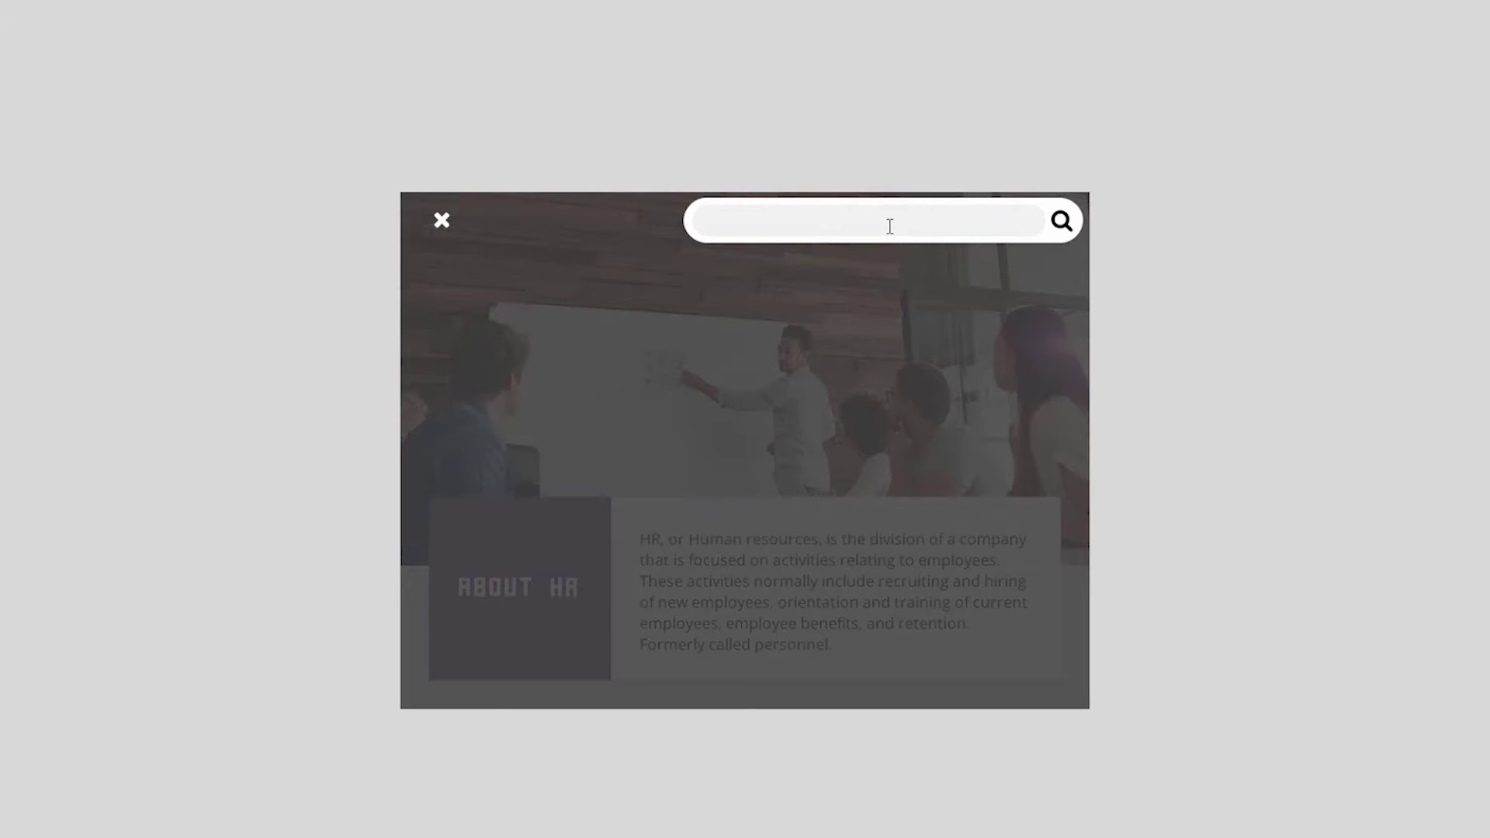
type("employee leaves")
key("Return")
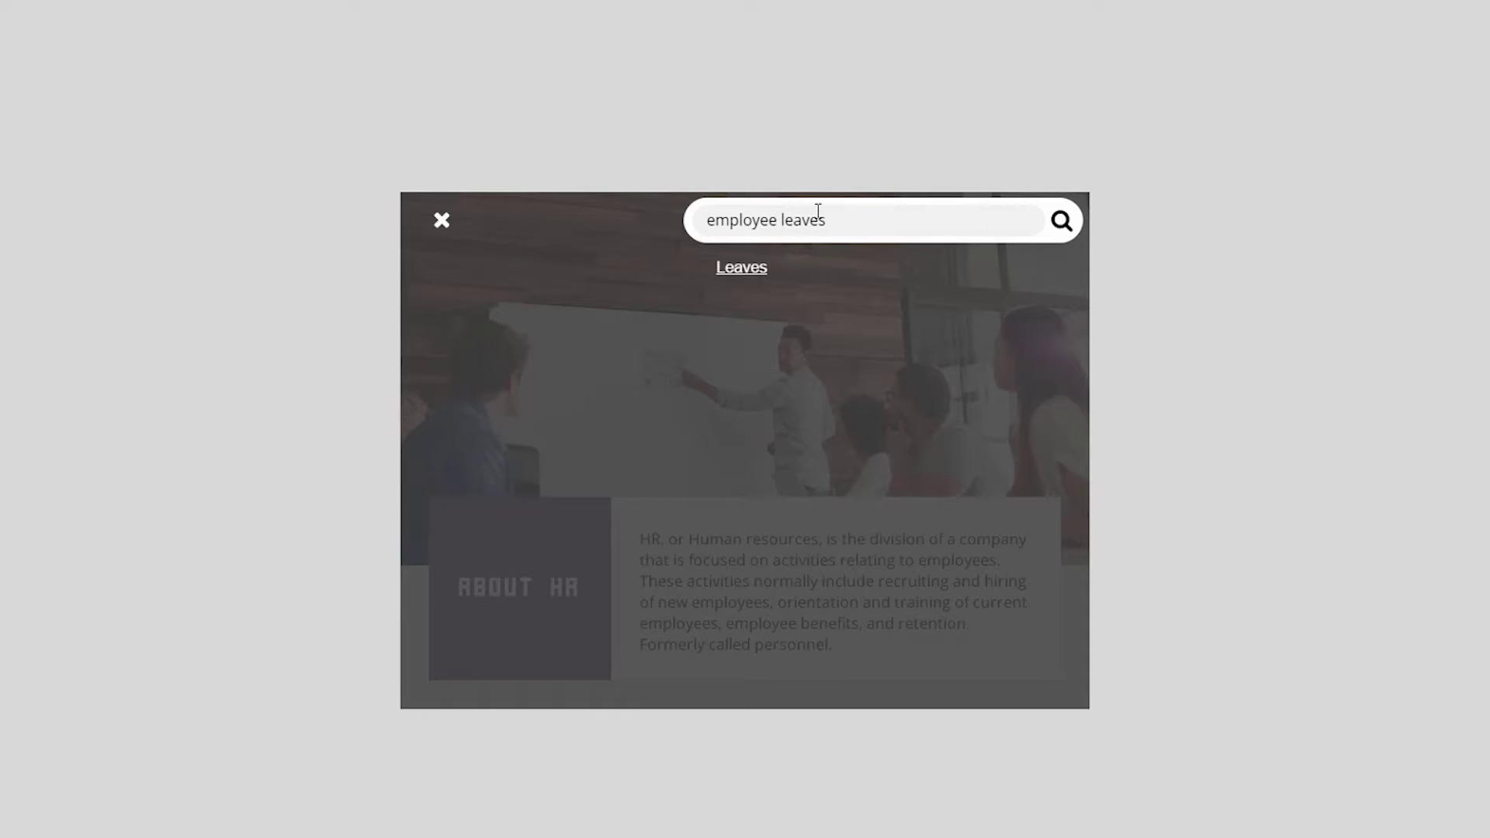
left_click_drag(785, 220, 925, 210)
key("BackSpace")
key("BackSpace")
key("BackSpace")
key("Return")
Change the query to 'leaves of absence', then delete it to leave the field empty
left_click(806, 222)
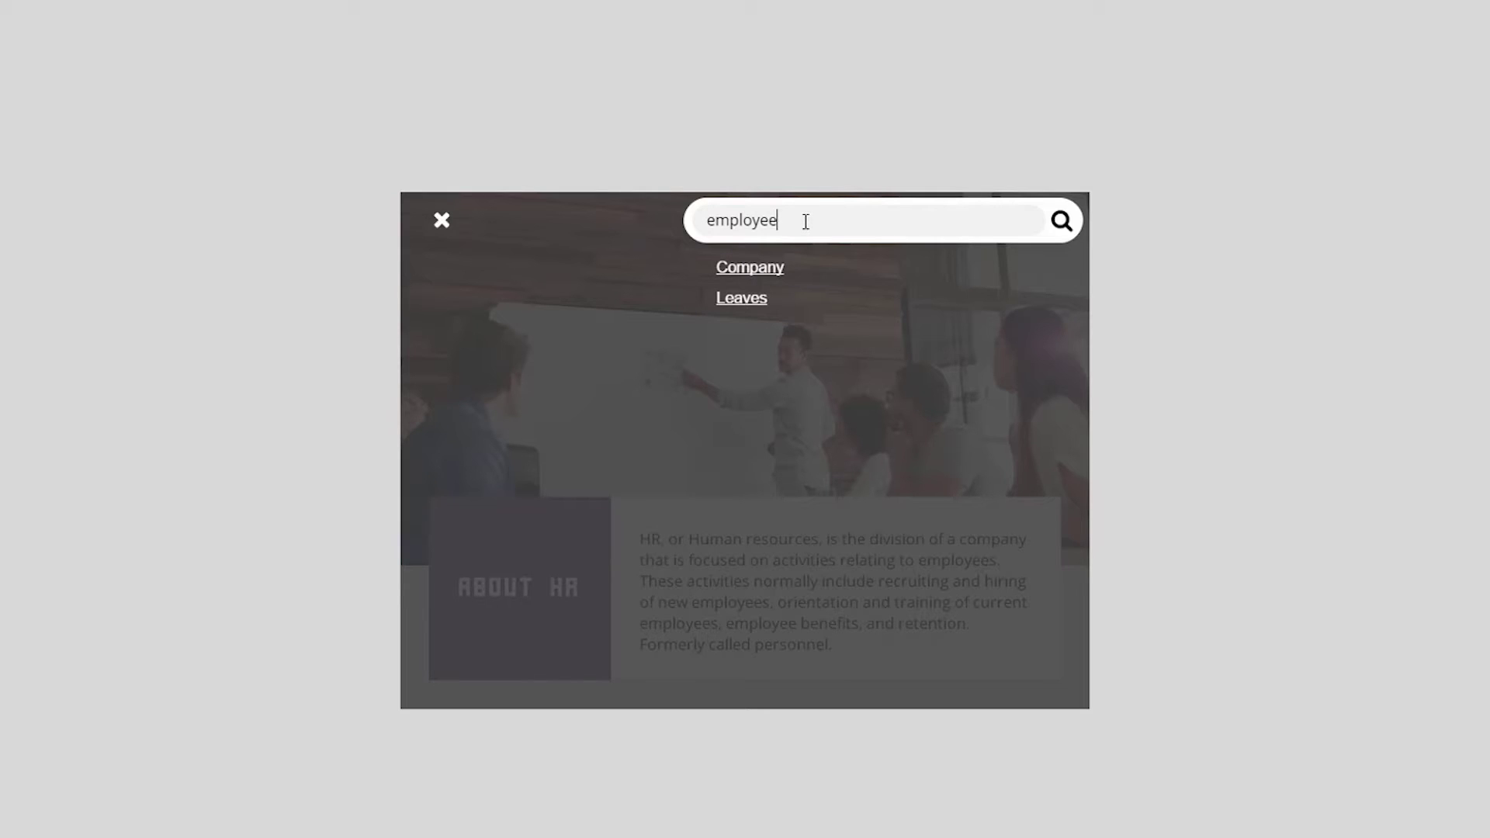
key("BackSpace")
key("BackSpace")
key("BackSpace")
key("BackSpace")
key("BackSpace")
key("BackSpace")
key("BackSpace")
key("BackSpace")
type("leaves of absence")
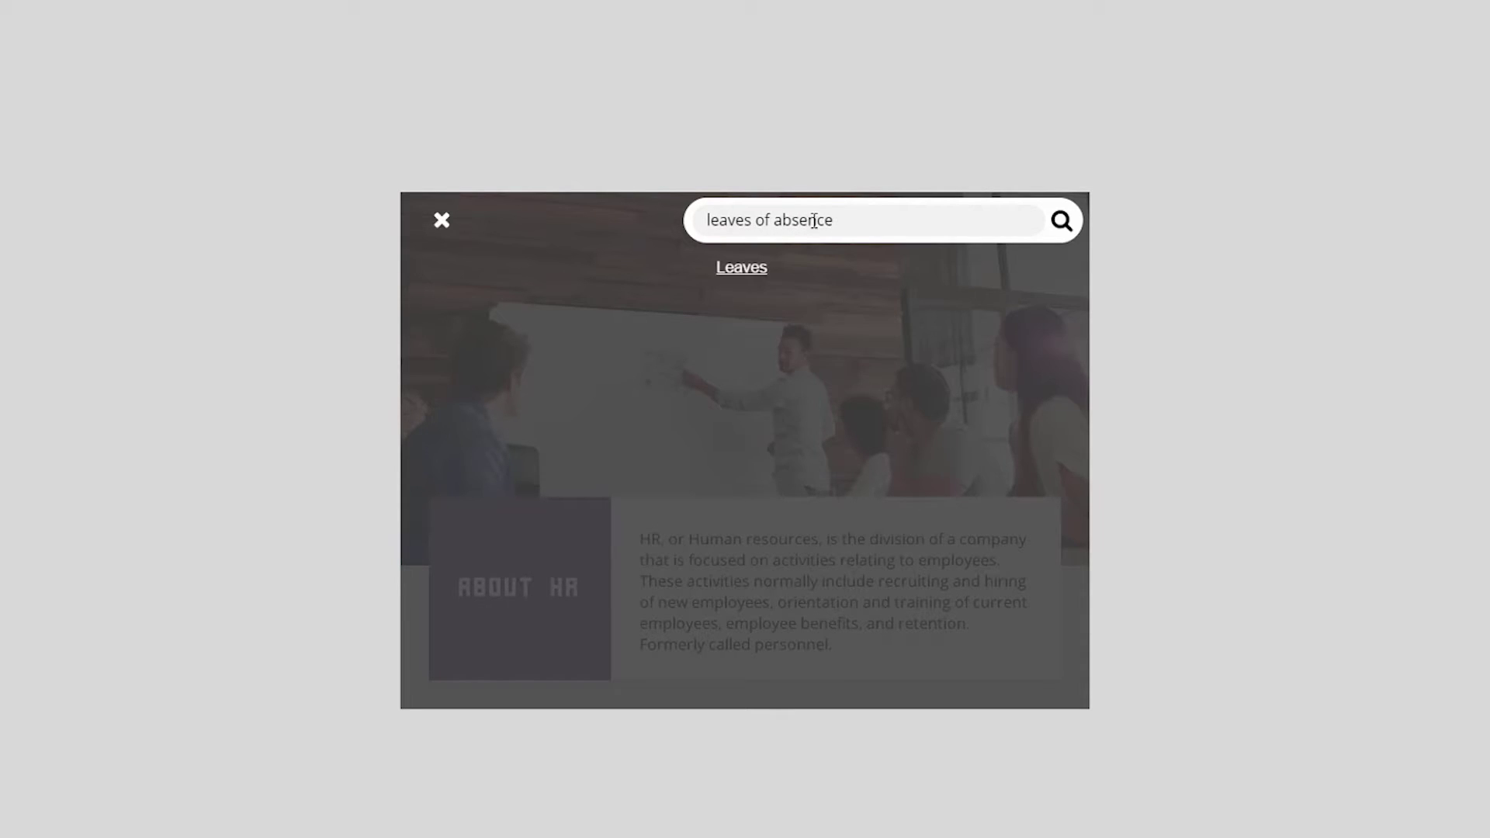
left_click_drag(834, 221, 401, 143)
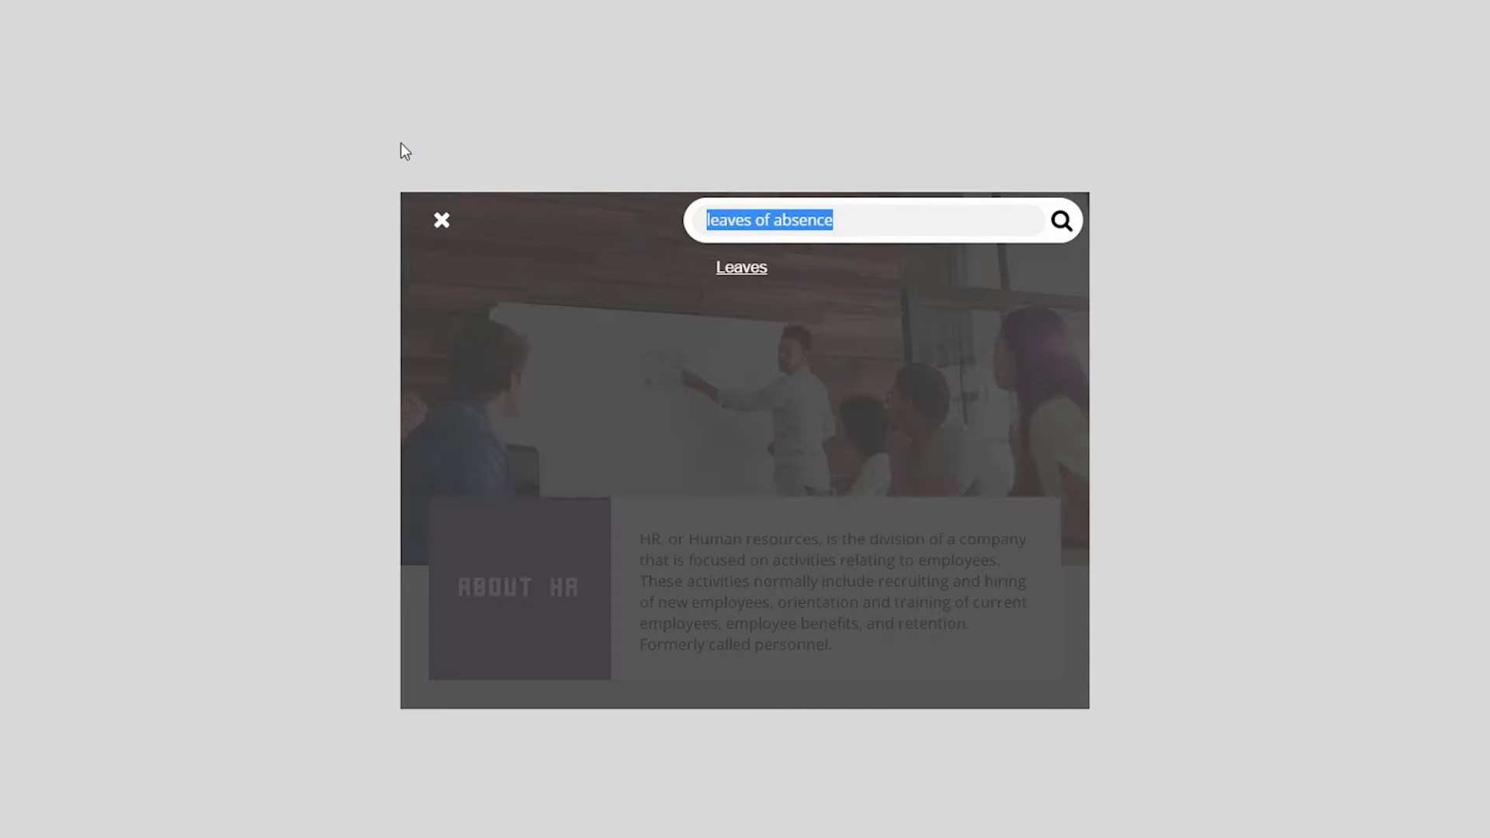
key("BackSpace")
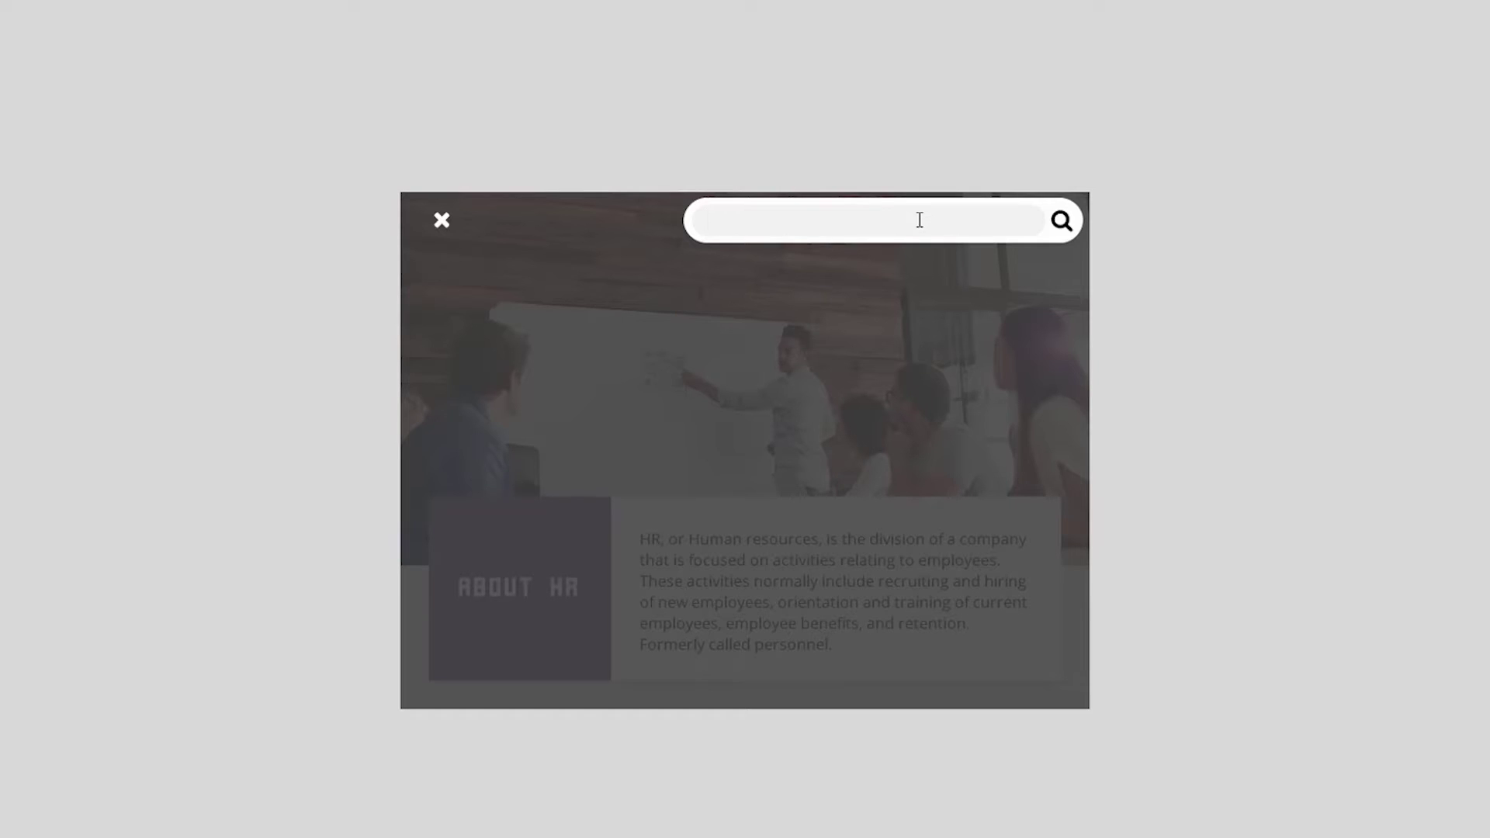
type("pie")
key("Return")
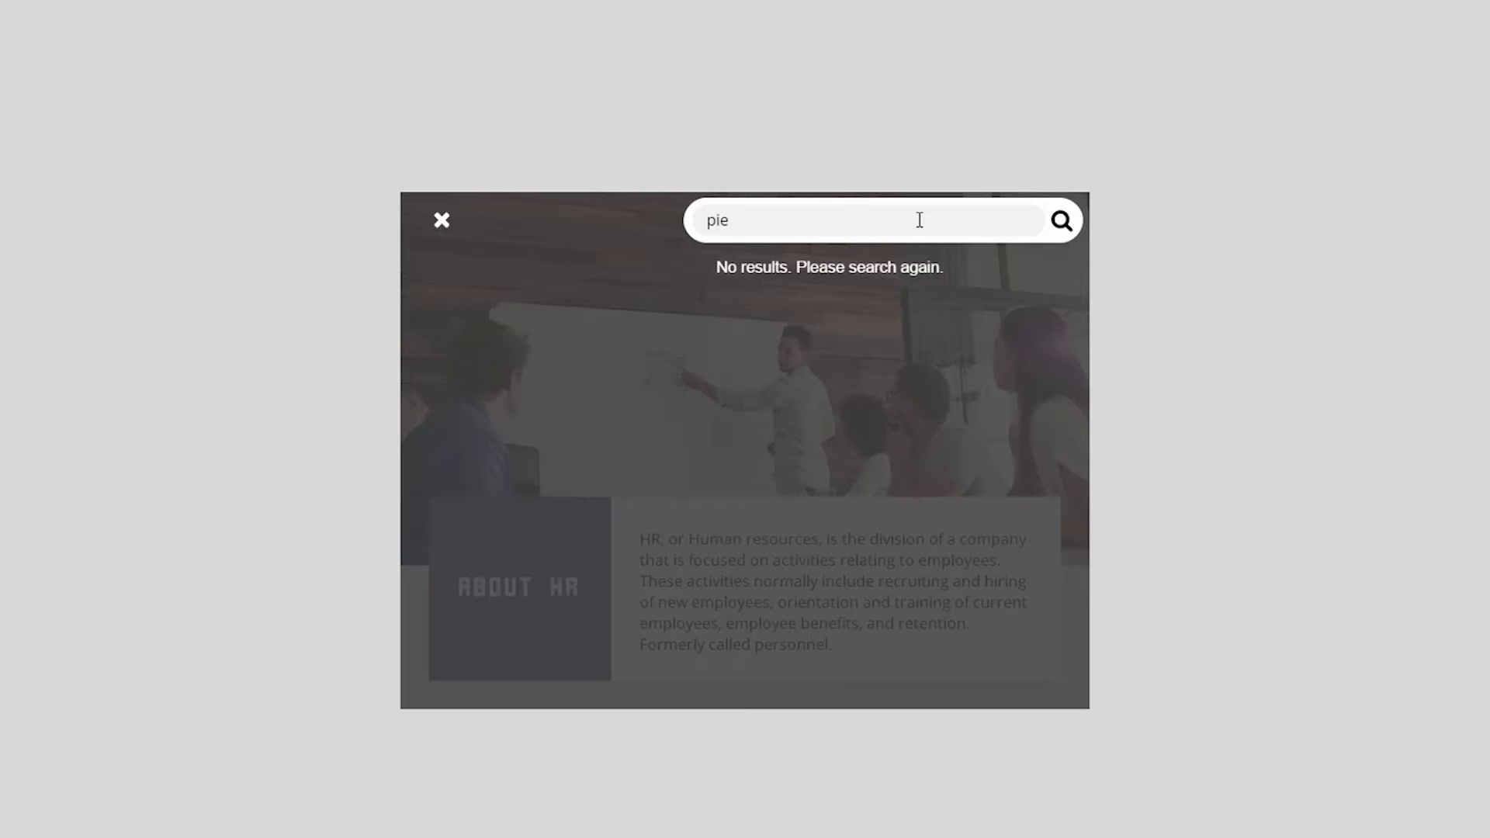
key("ctrl+a")
type("emergency")
key("Return")
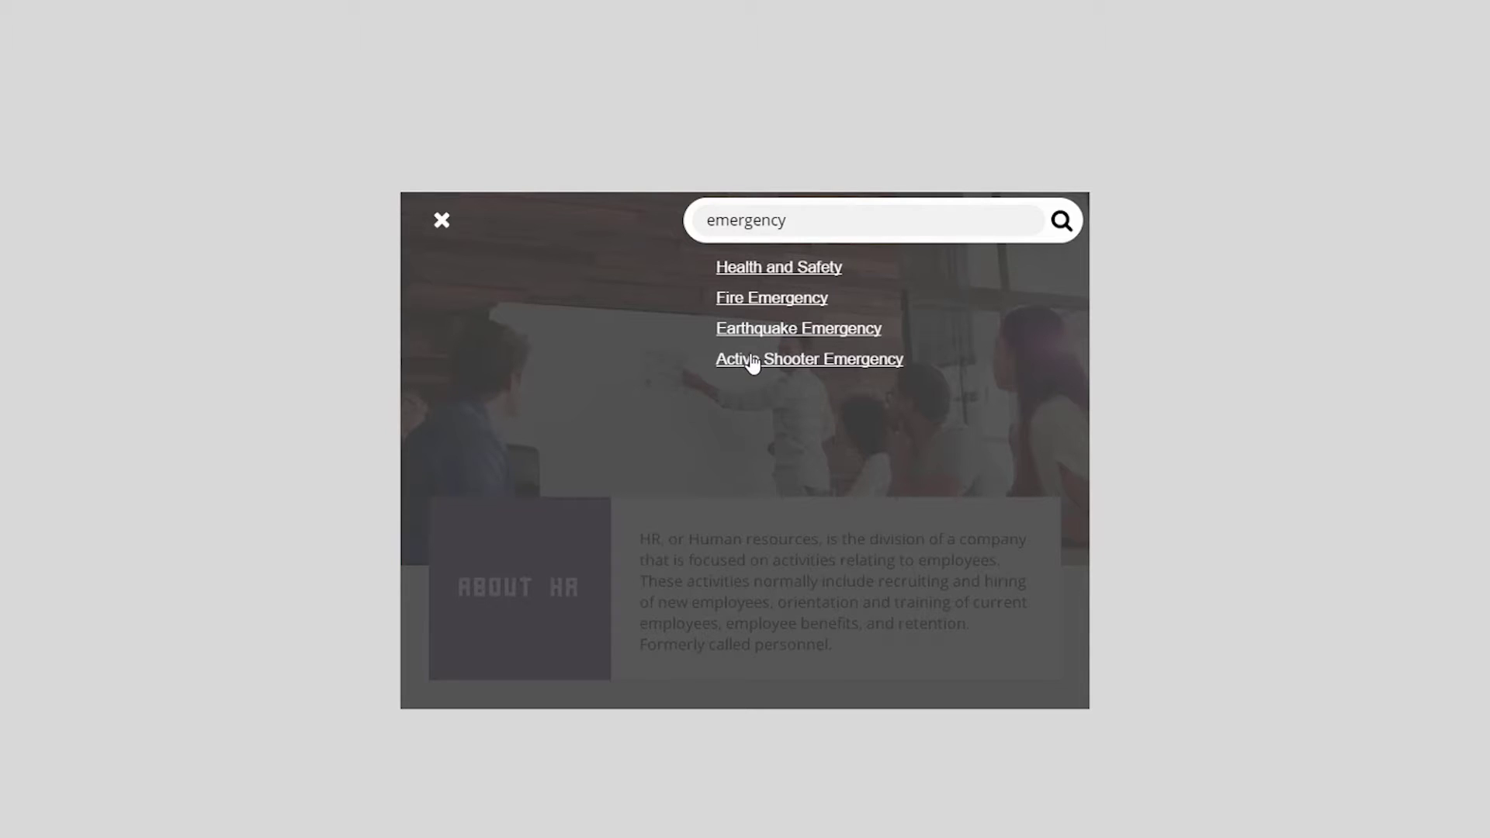
left_click(754, 300)
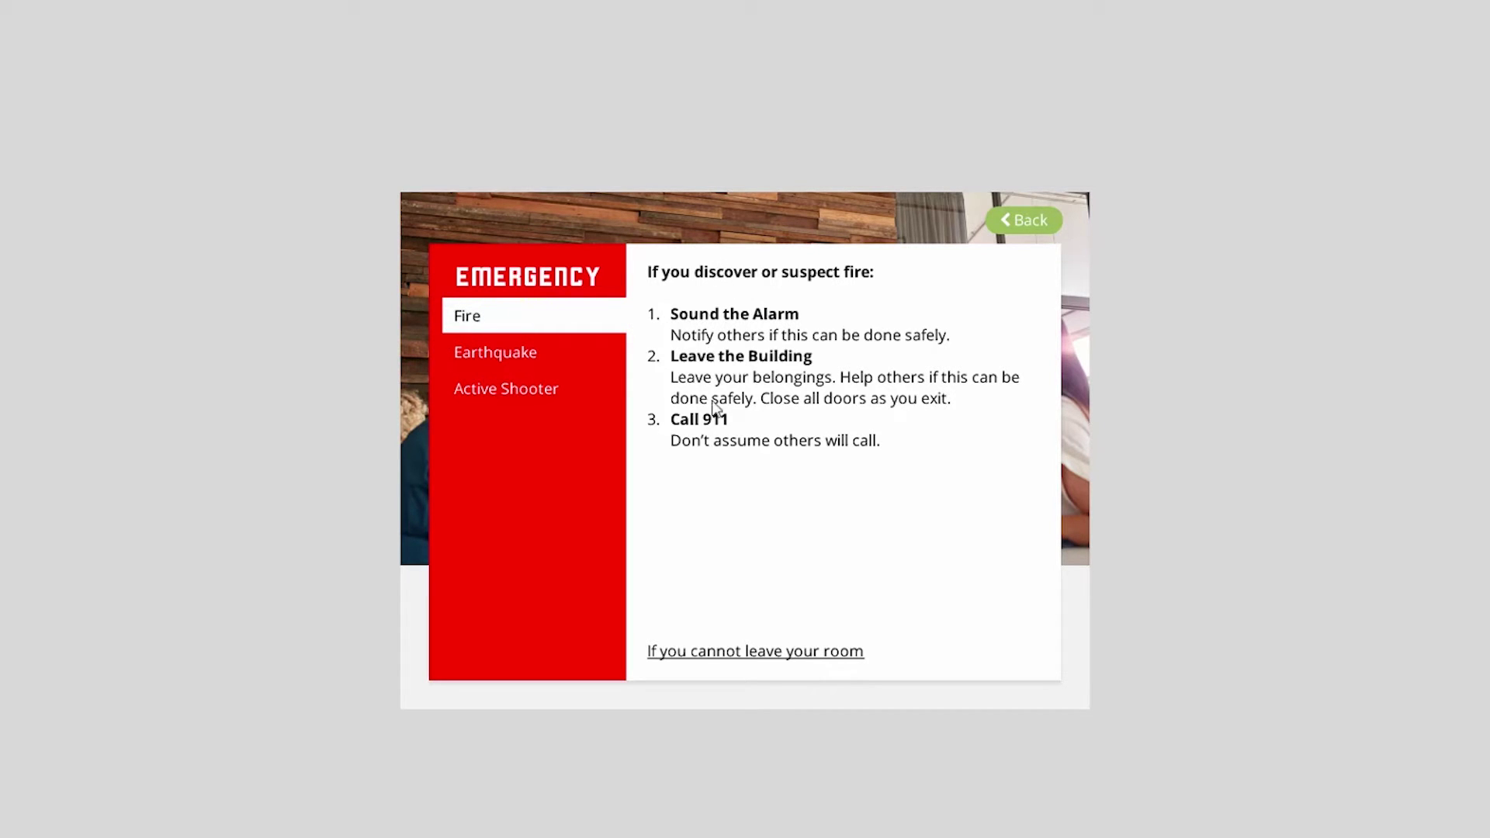
left_click(494, 355)
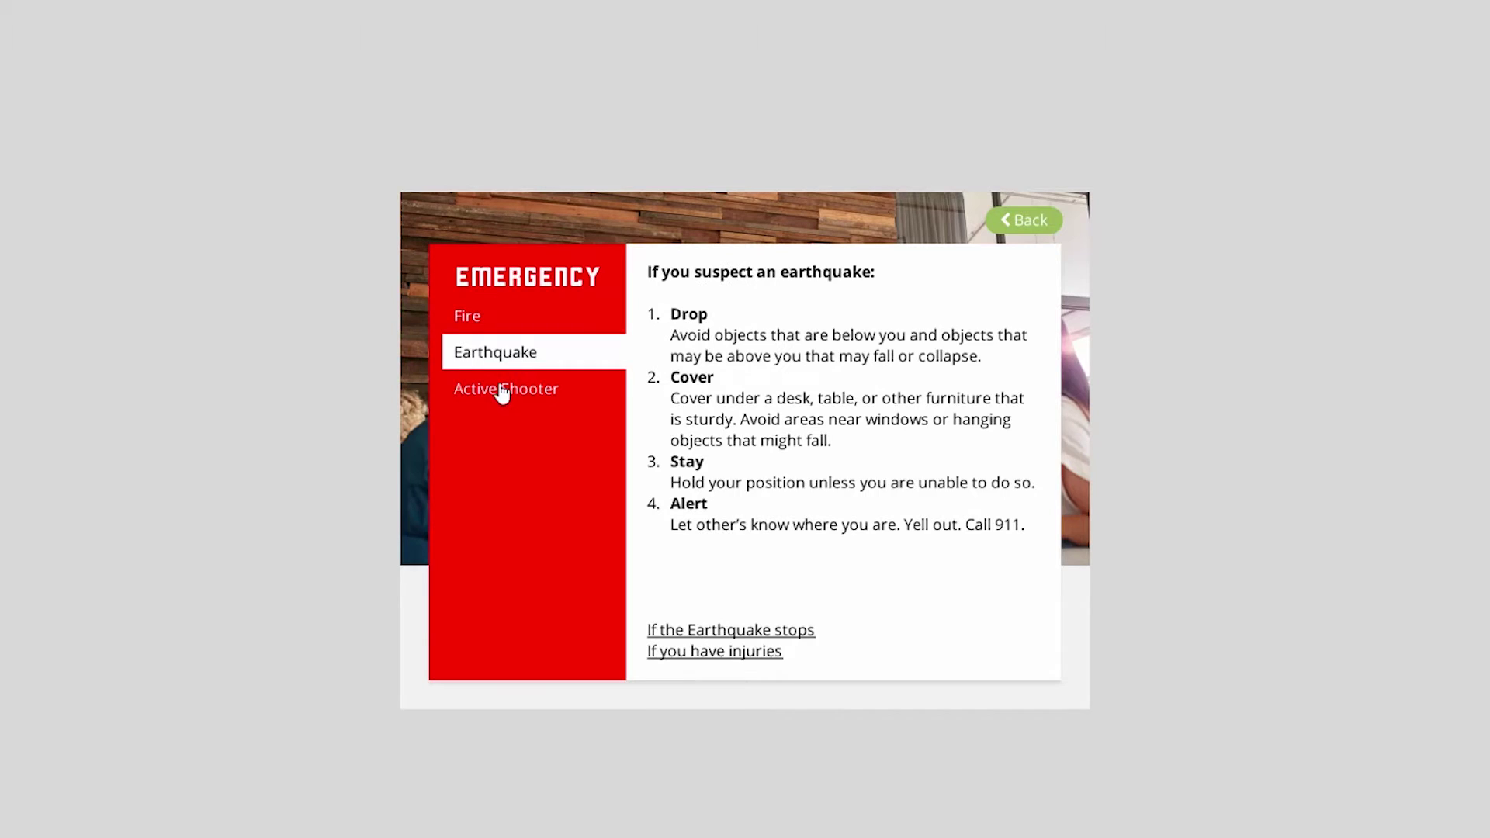
left_click(502, 388)
left_click(497, 357)
left_click(477, 321)
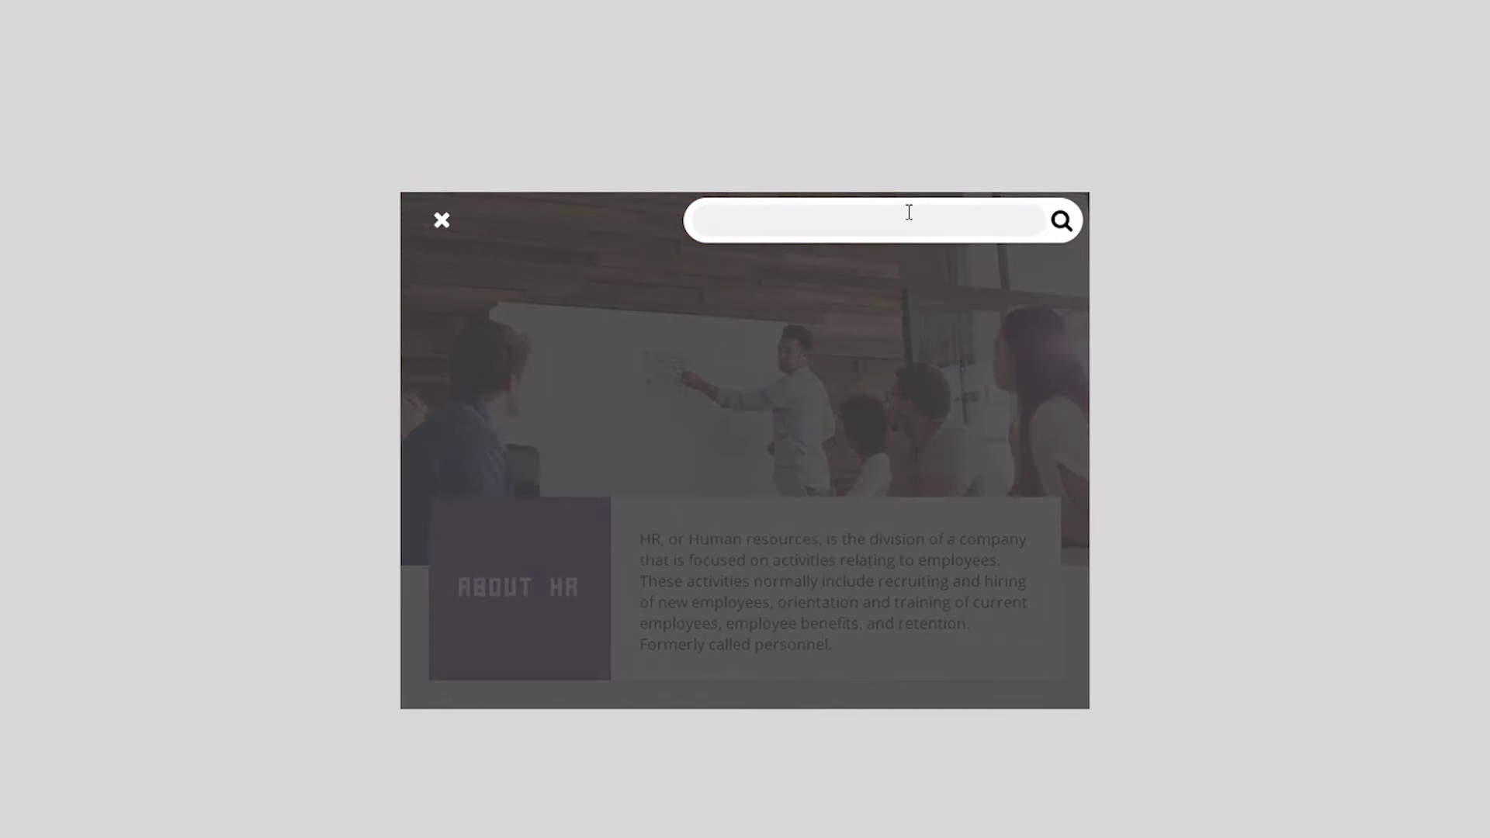
Search 'help', then replace it with 'sick' to match Health and Safety and Leaves
type("help")
key("Return")
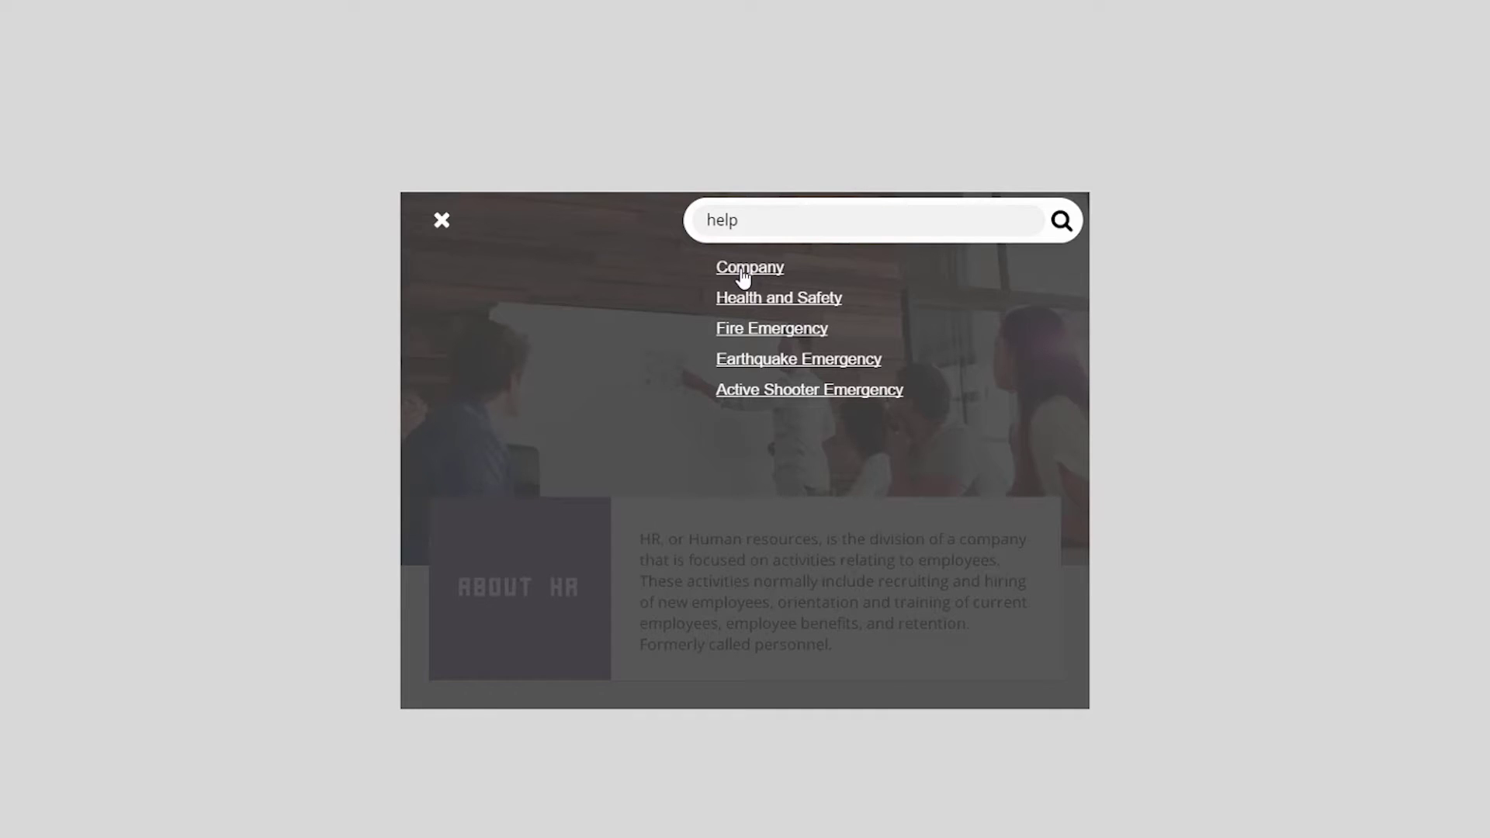
left_click_drag(791, 226, 608, 184)
type("sick")
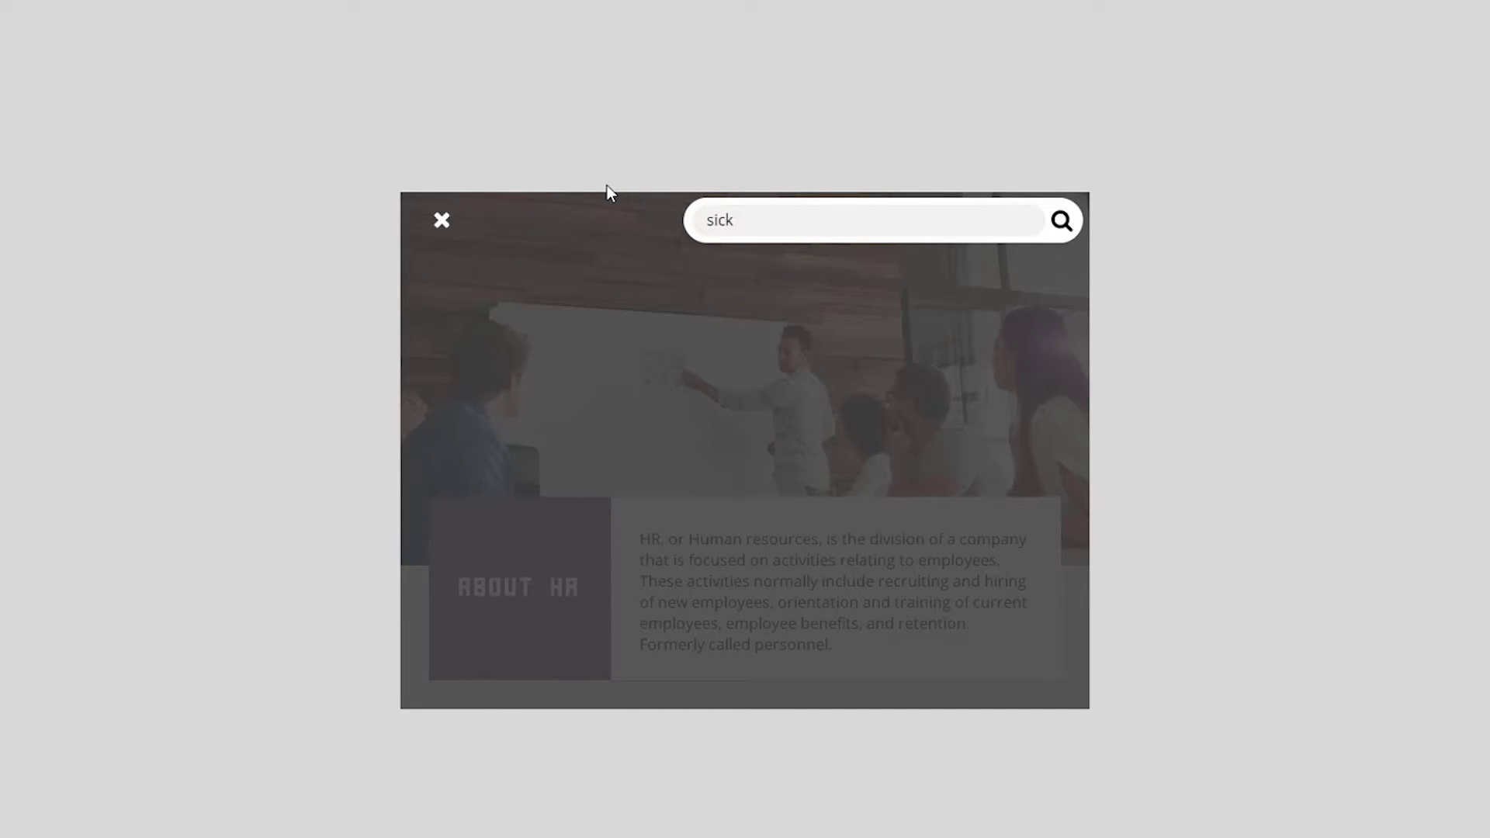
key("Return")
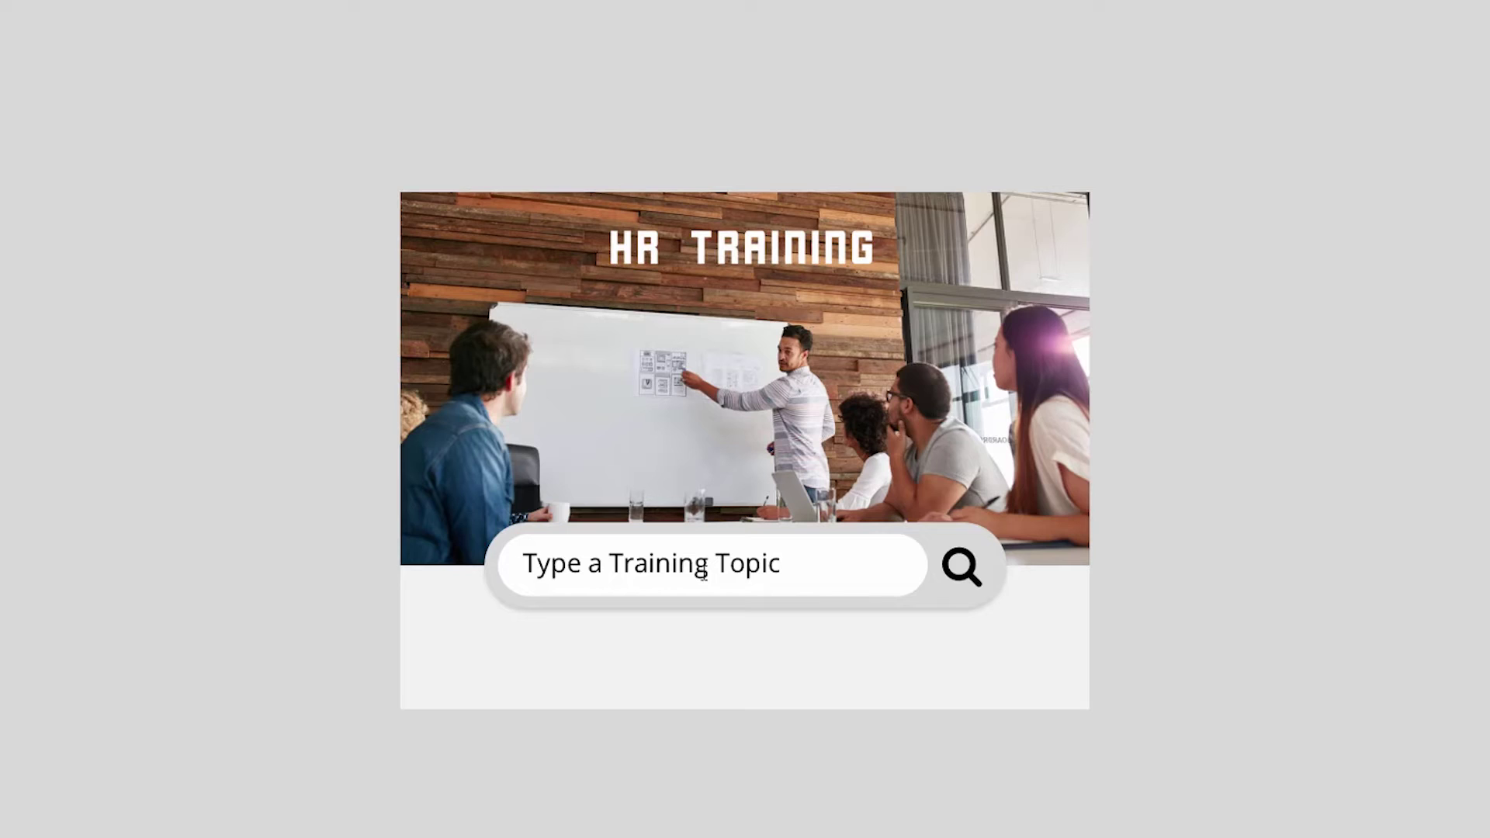
Search 'sick' from the start page and open the Leaves topic result
left_click(701, 571)
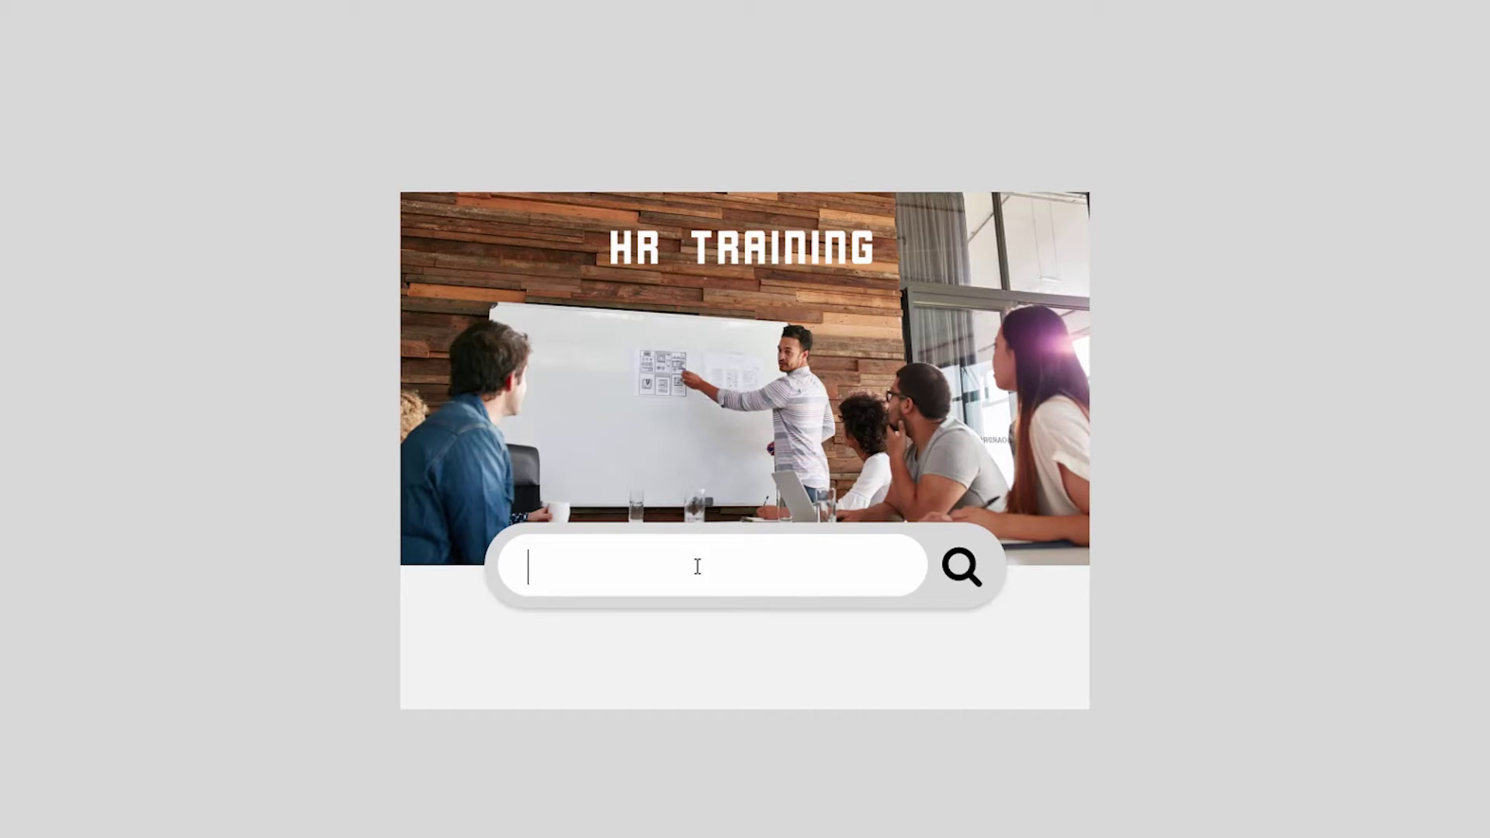
type("sick")
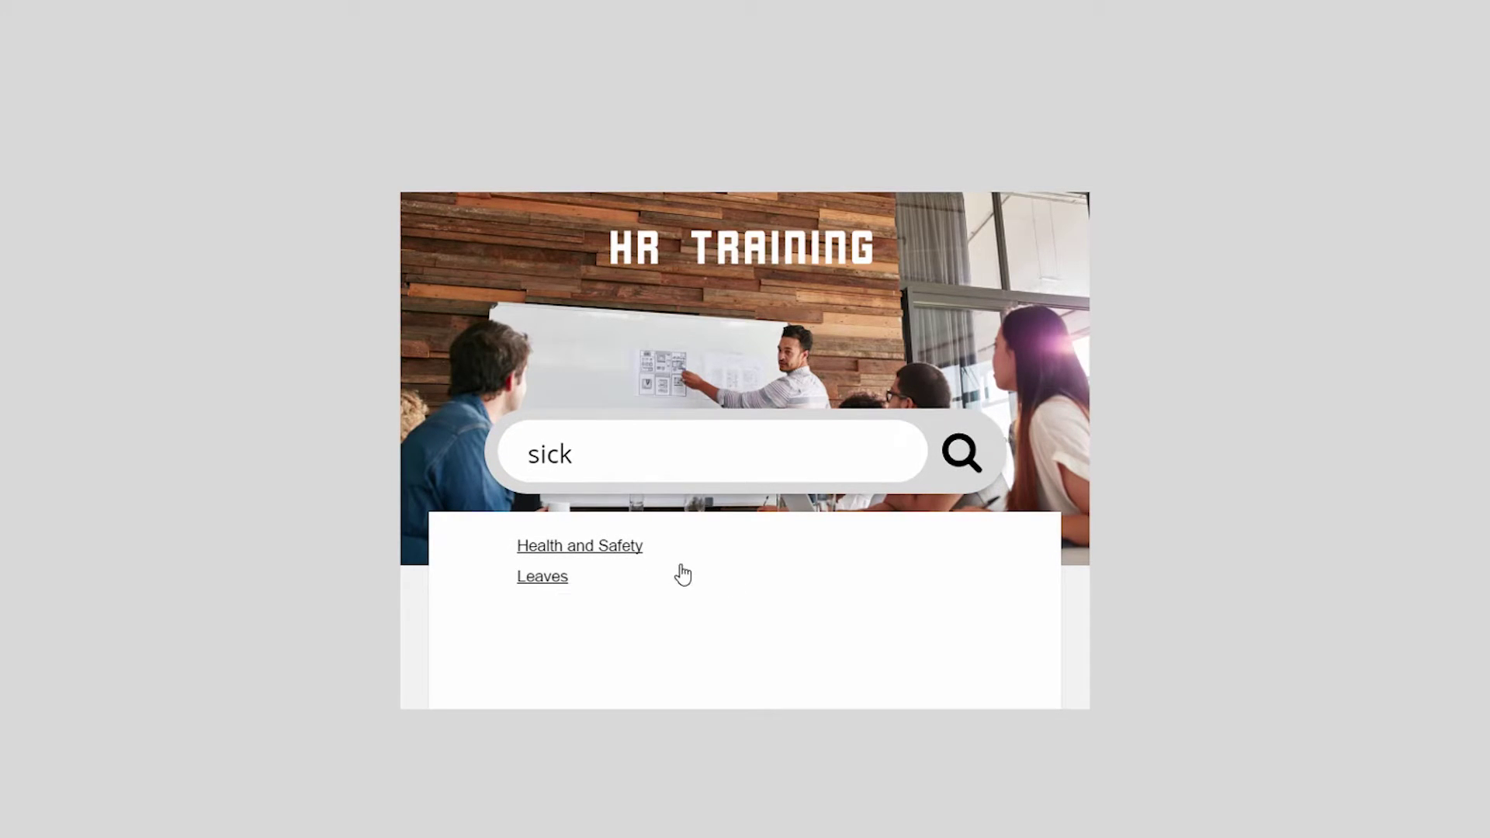
left_click(550, 576)
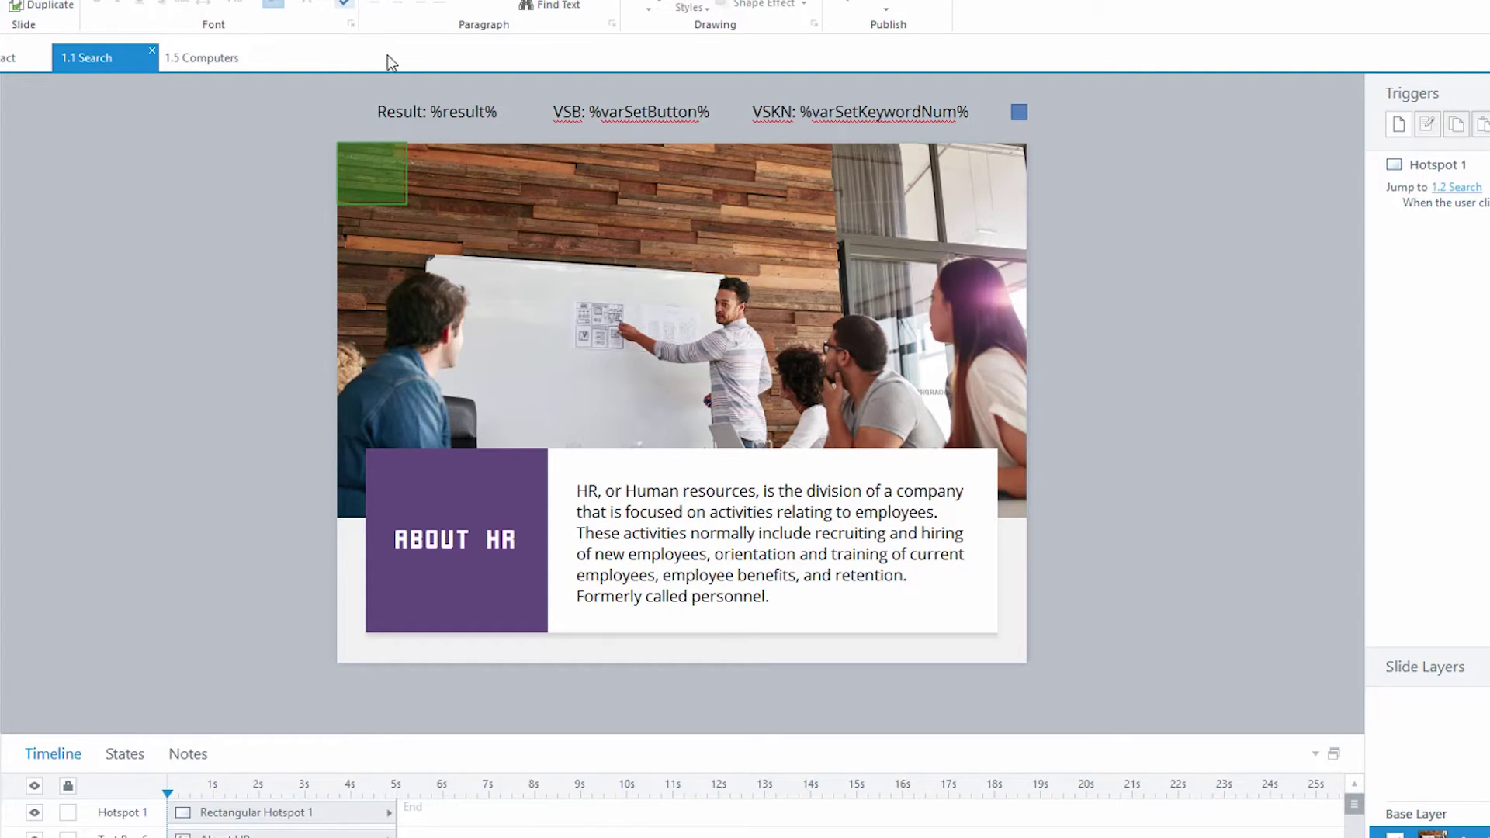
Back in the editor on slide 1.1 Search, bring up the View commands
left_click(4, 3)
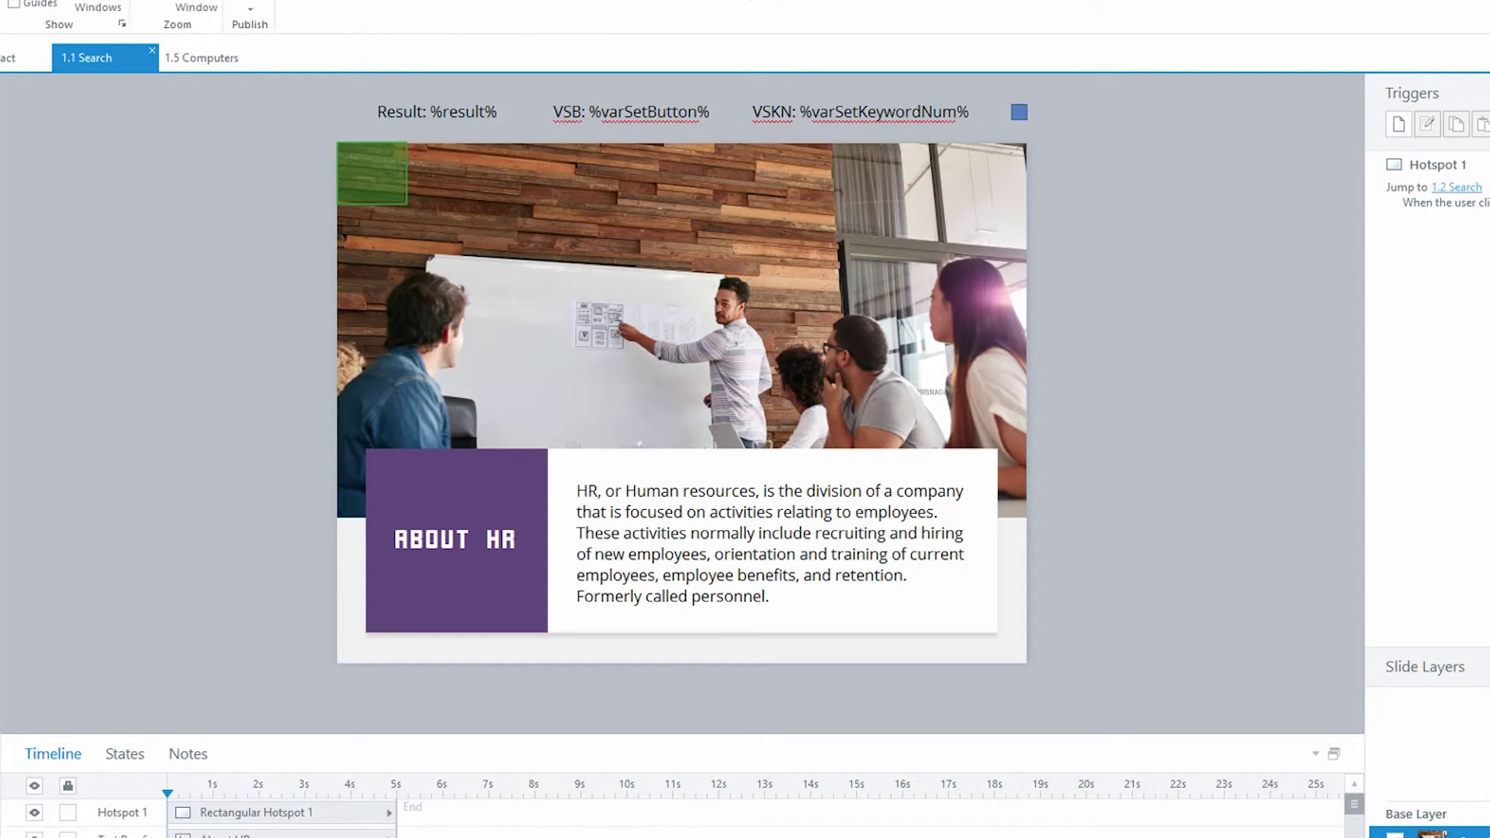
Switch to Slide Master and view the search icon and search bar layers
left_click(4, 16)
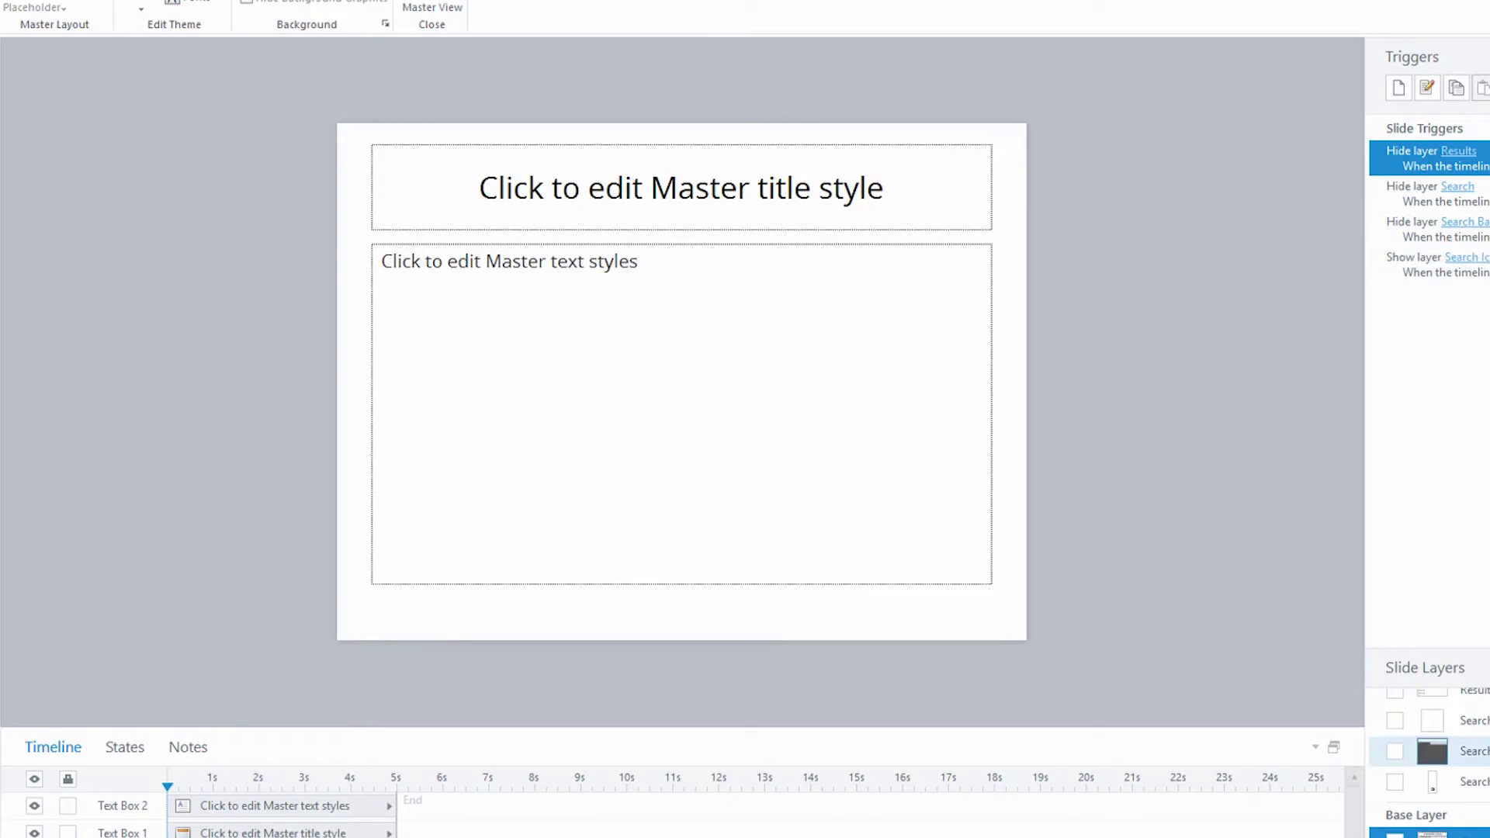
left_click(1433, 786)
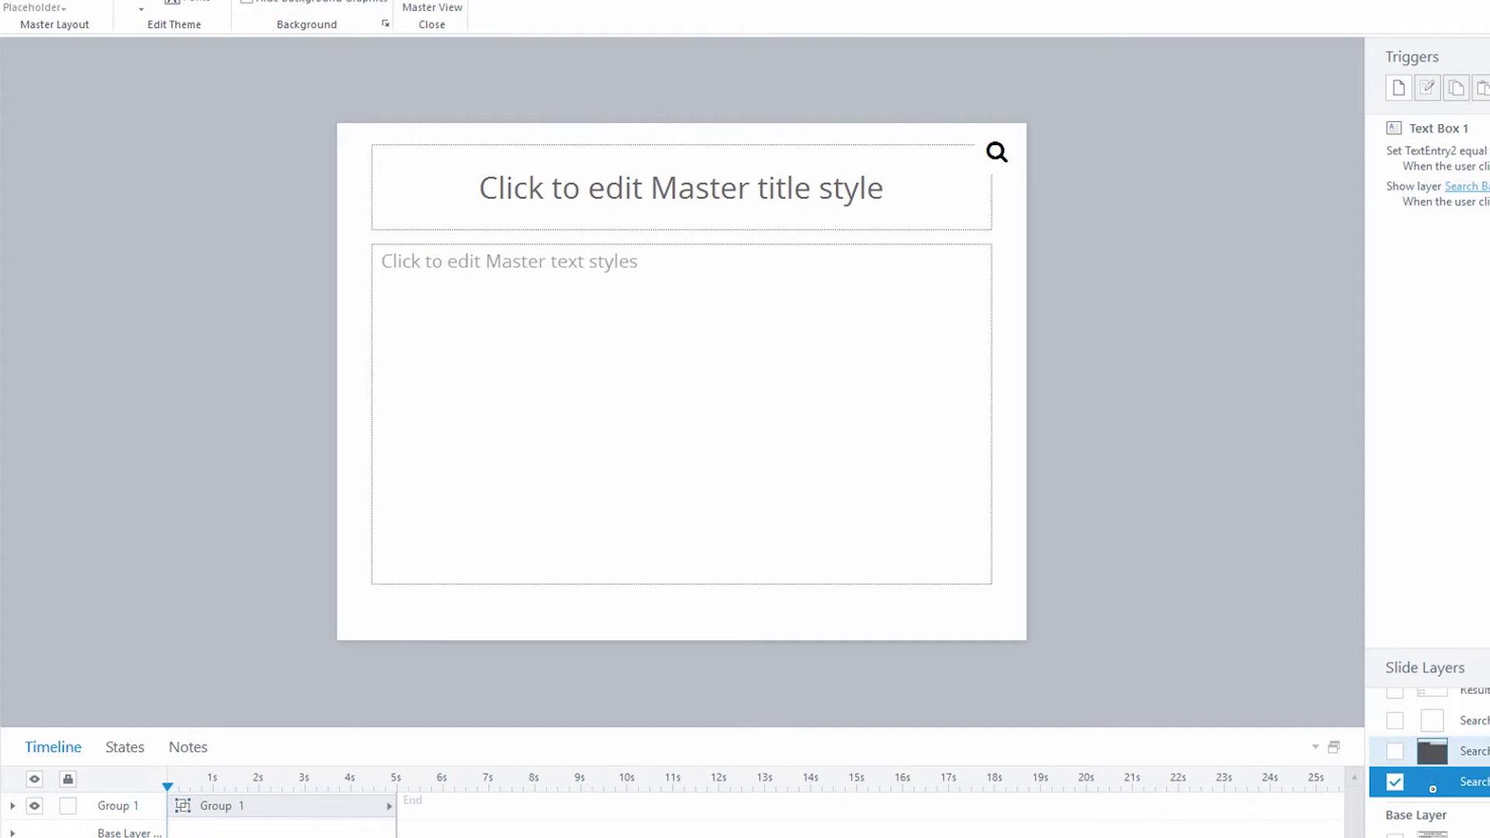
left_click(1460, 750)
Inspect the search field's triggers and open the Search layer's Execute JavaScript trigger
left_click(765, 151)
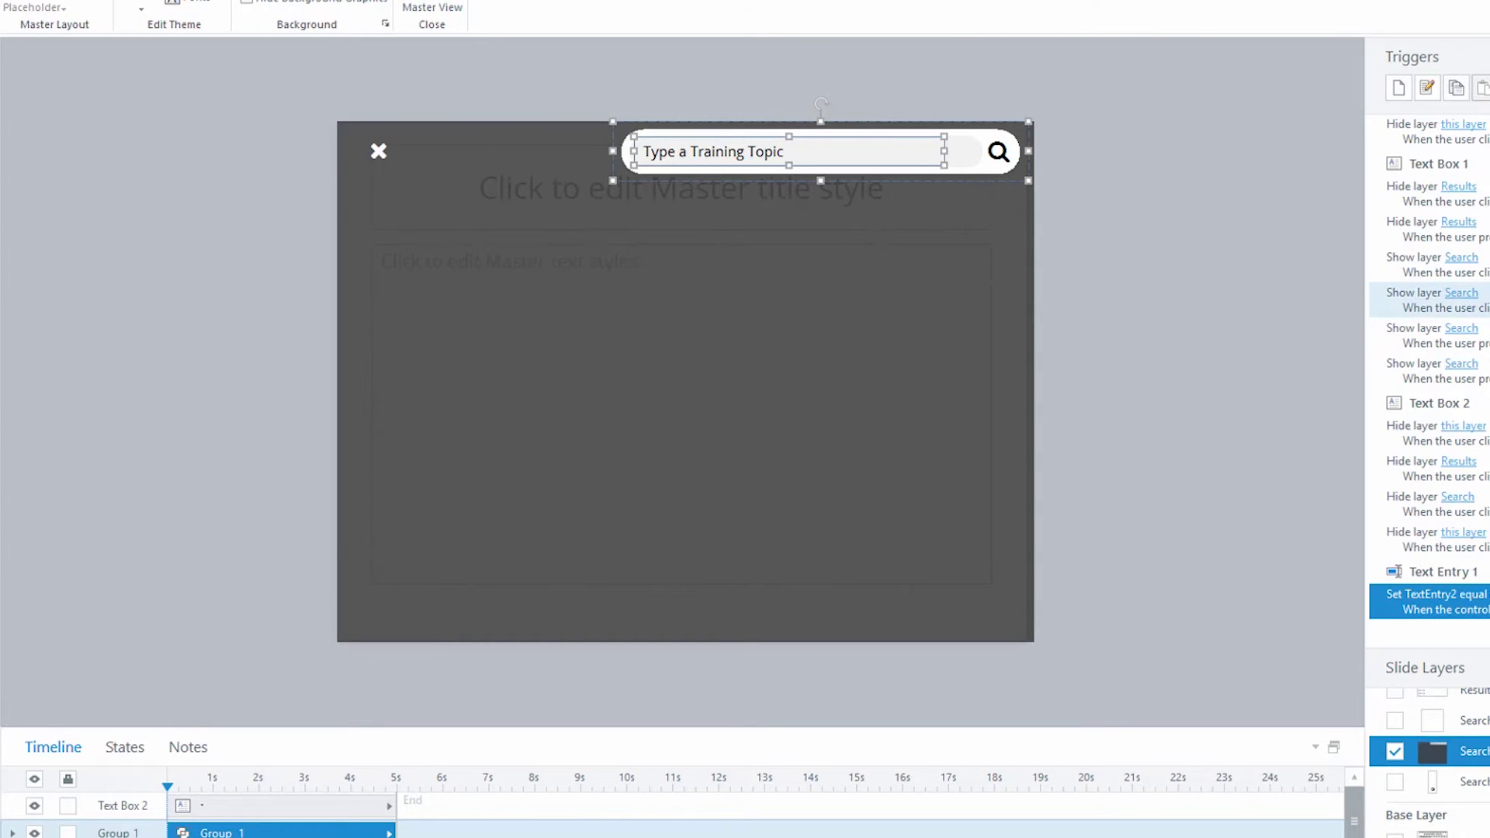
left_click(1479, 721)
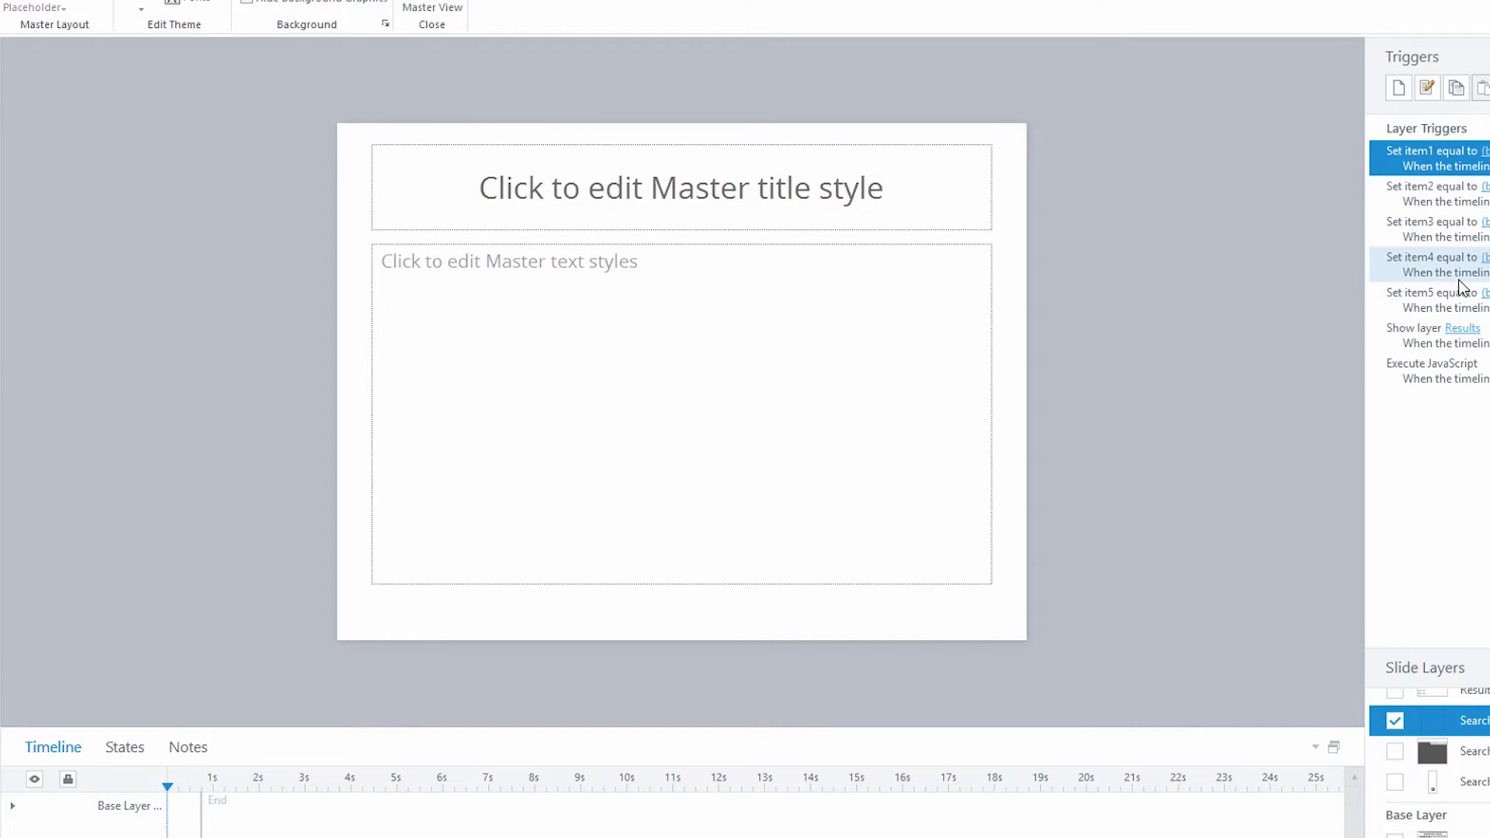
left_click(1452, 380)
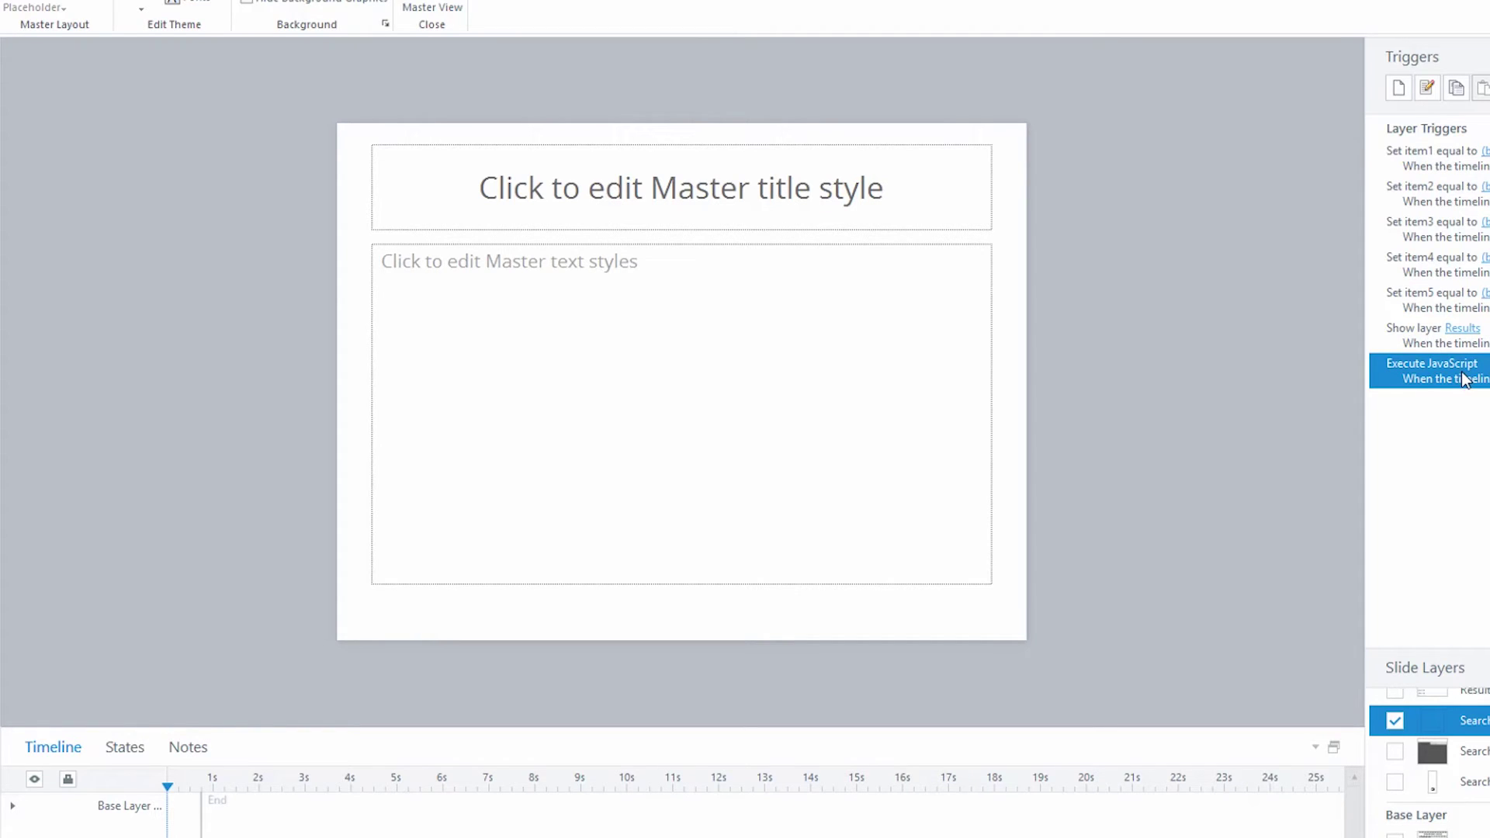
double_click(1464, 379)
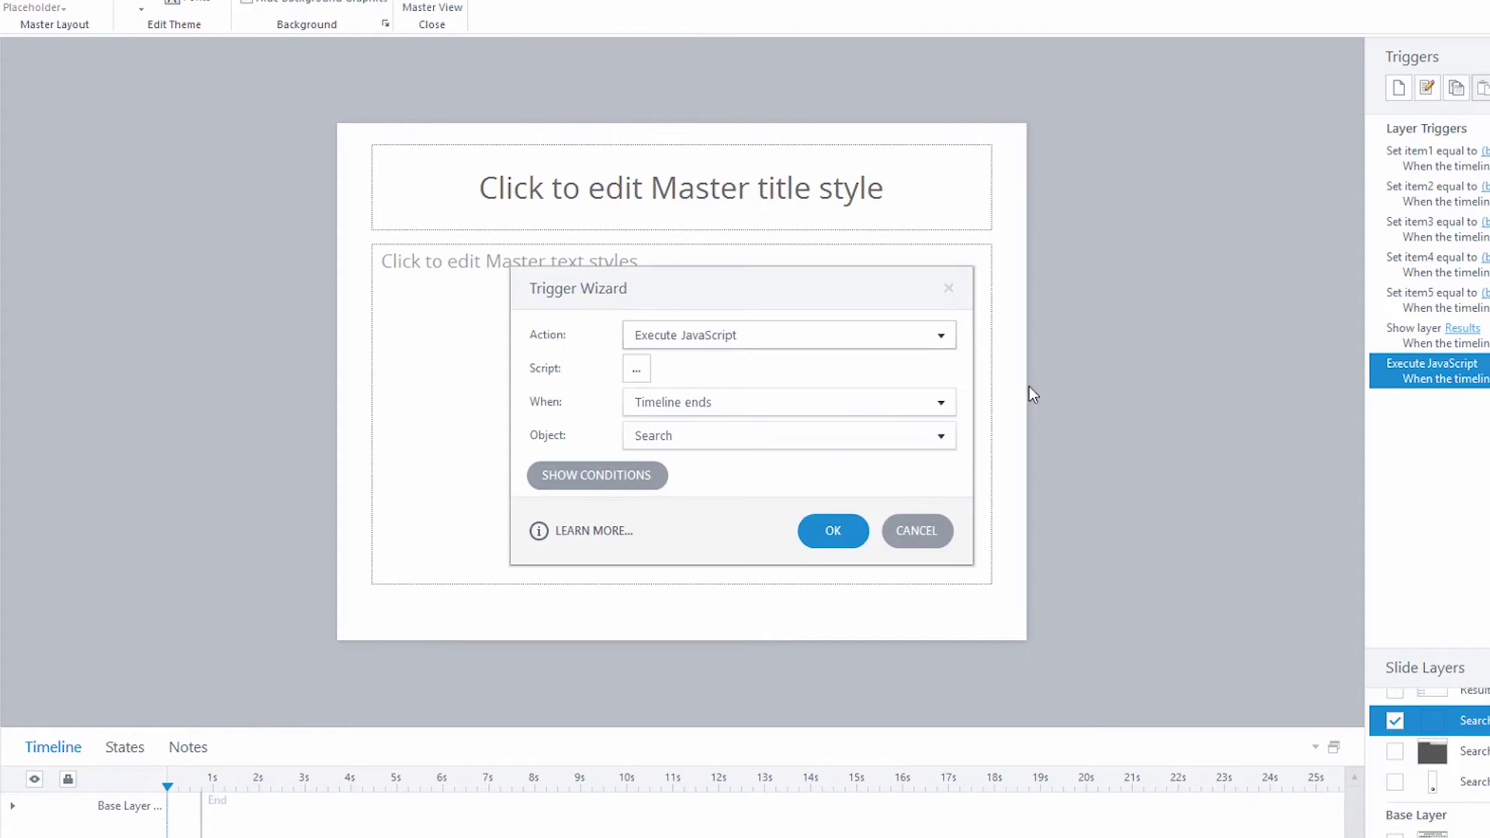
Open the trigger's script and enlarge the JavaScript window to read the code
left_click(636, 368)
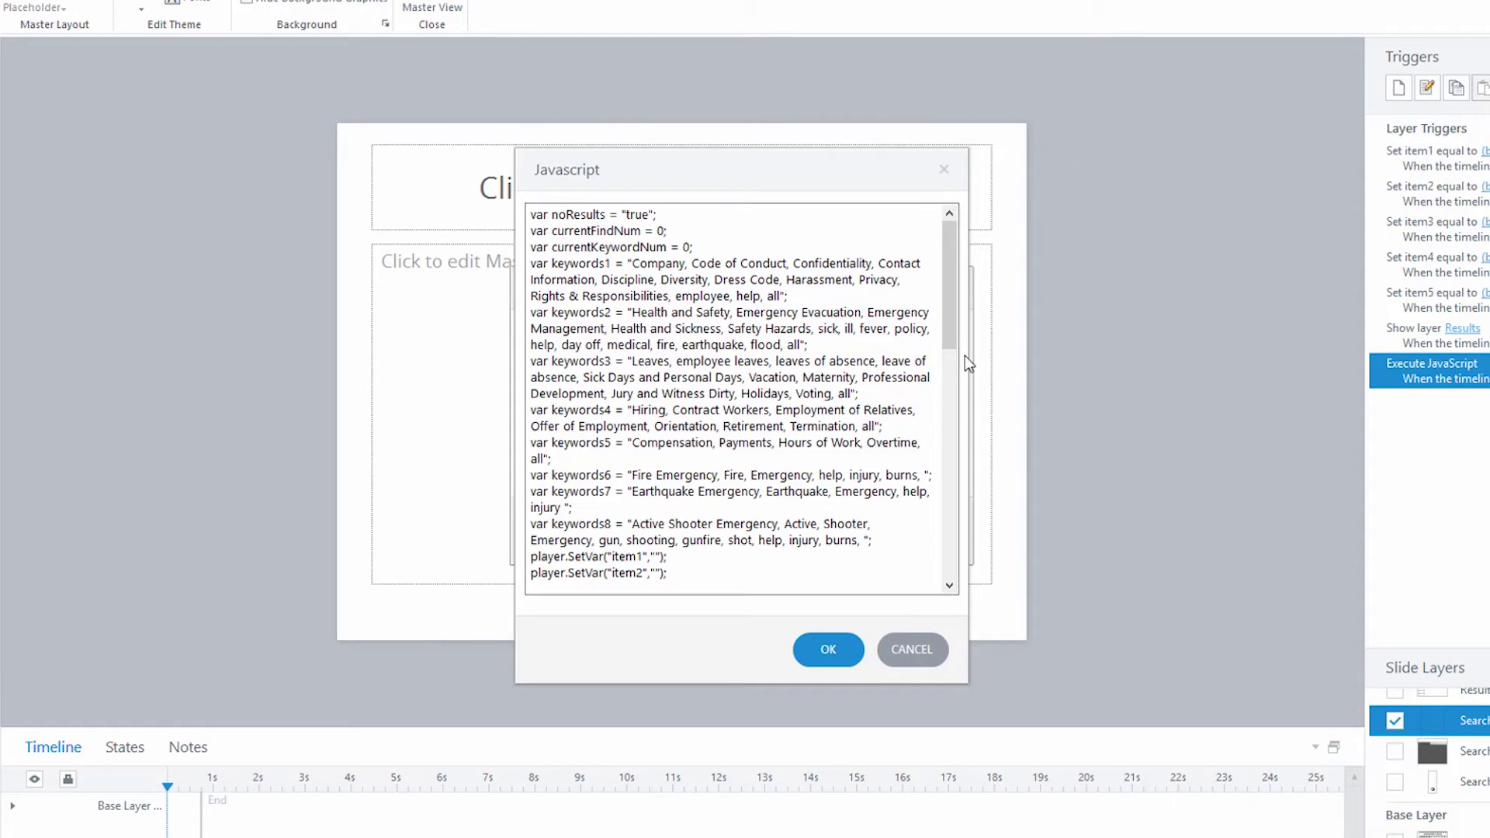
left_click_drag(968, 354, 1467, 310)
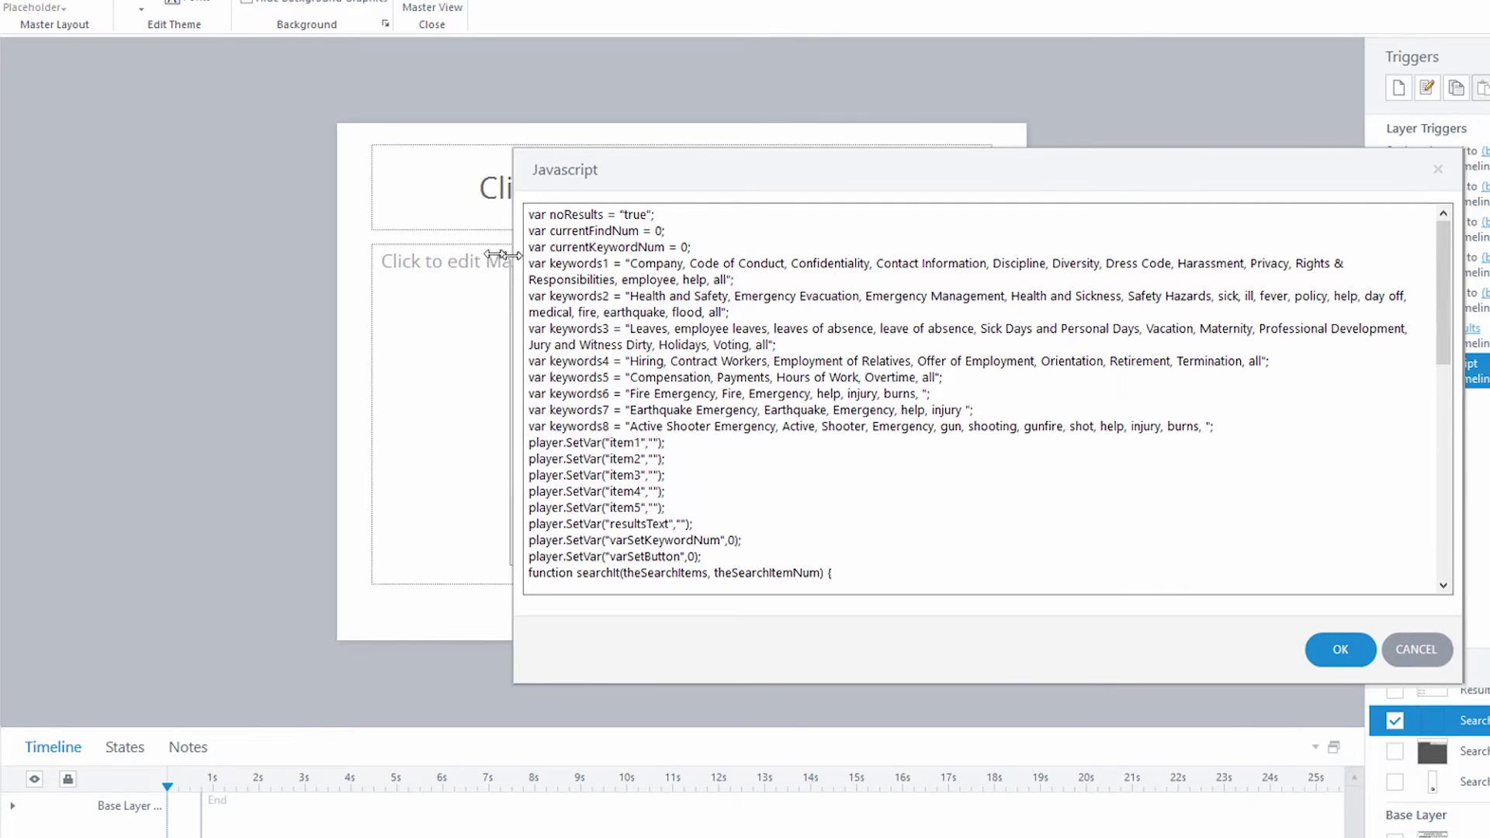
left_click_drag(512, 264, 226, 230)
left_click_drag(346, 179, 236, 160)
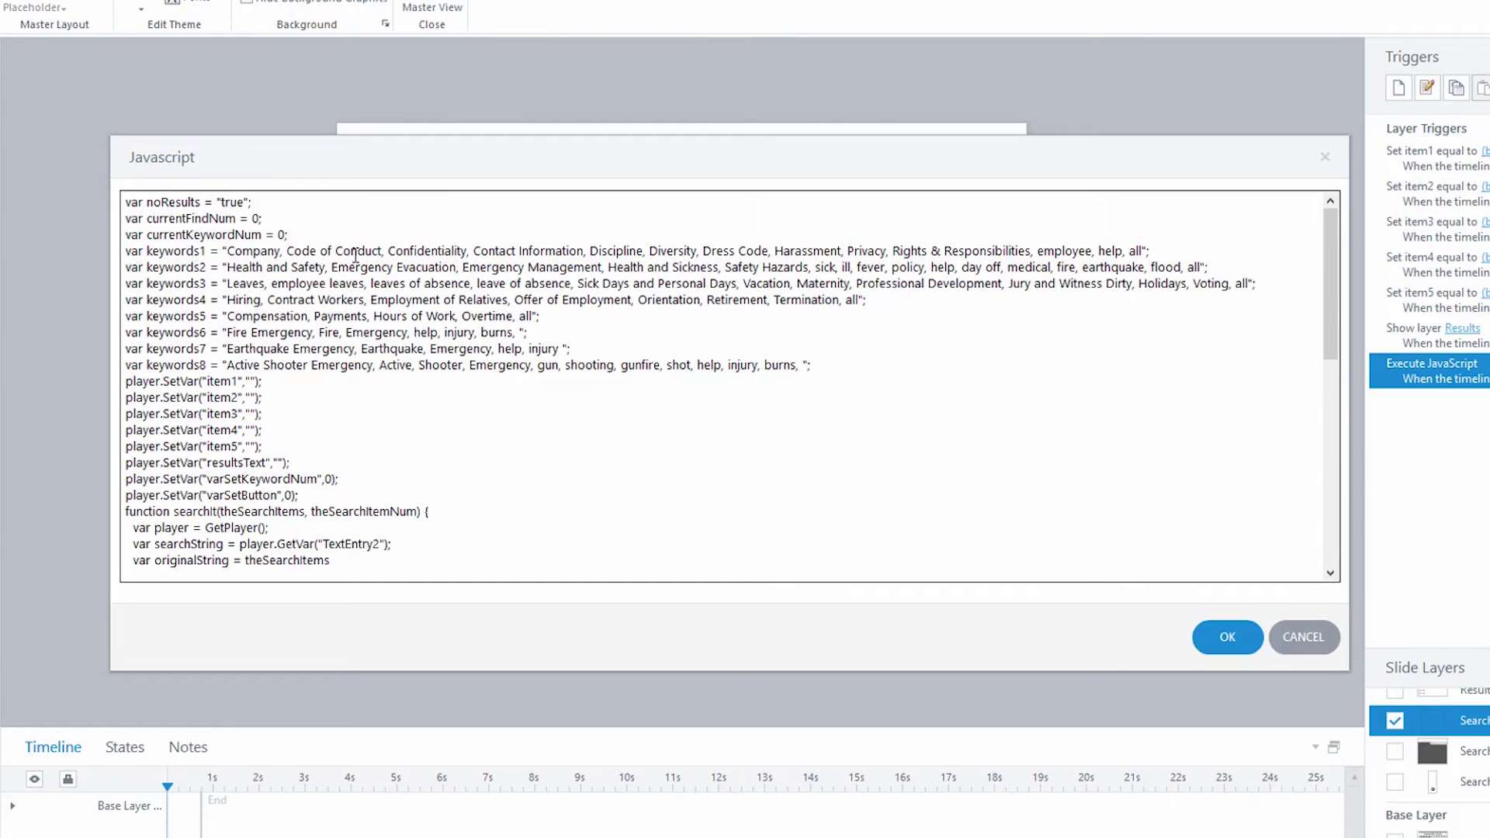
Review the code's keyword lists, such as 'Company', then cancel both dialogs unchanged
left_click_drag(227, 250, 282, 252)
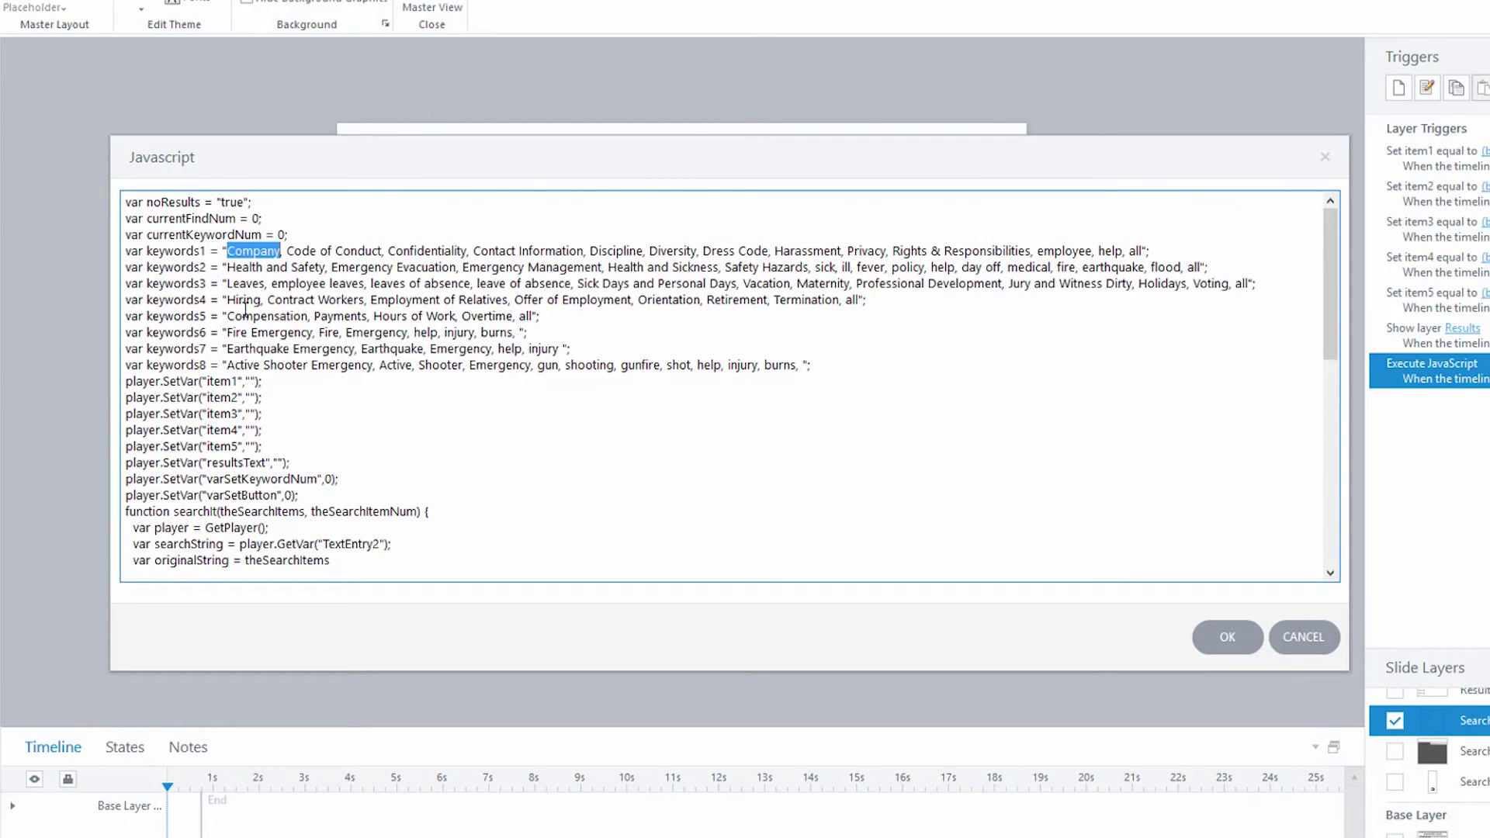
scroll(295, 392, "down", 5)
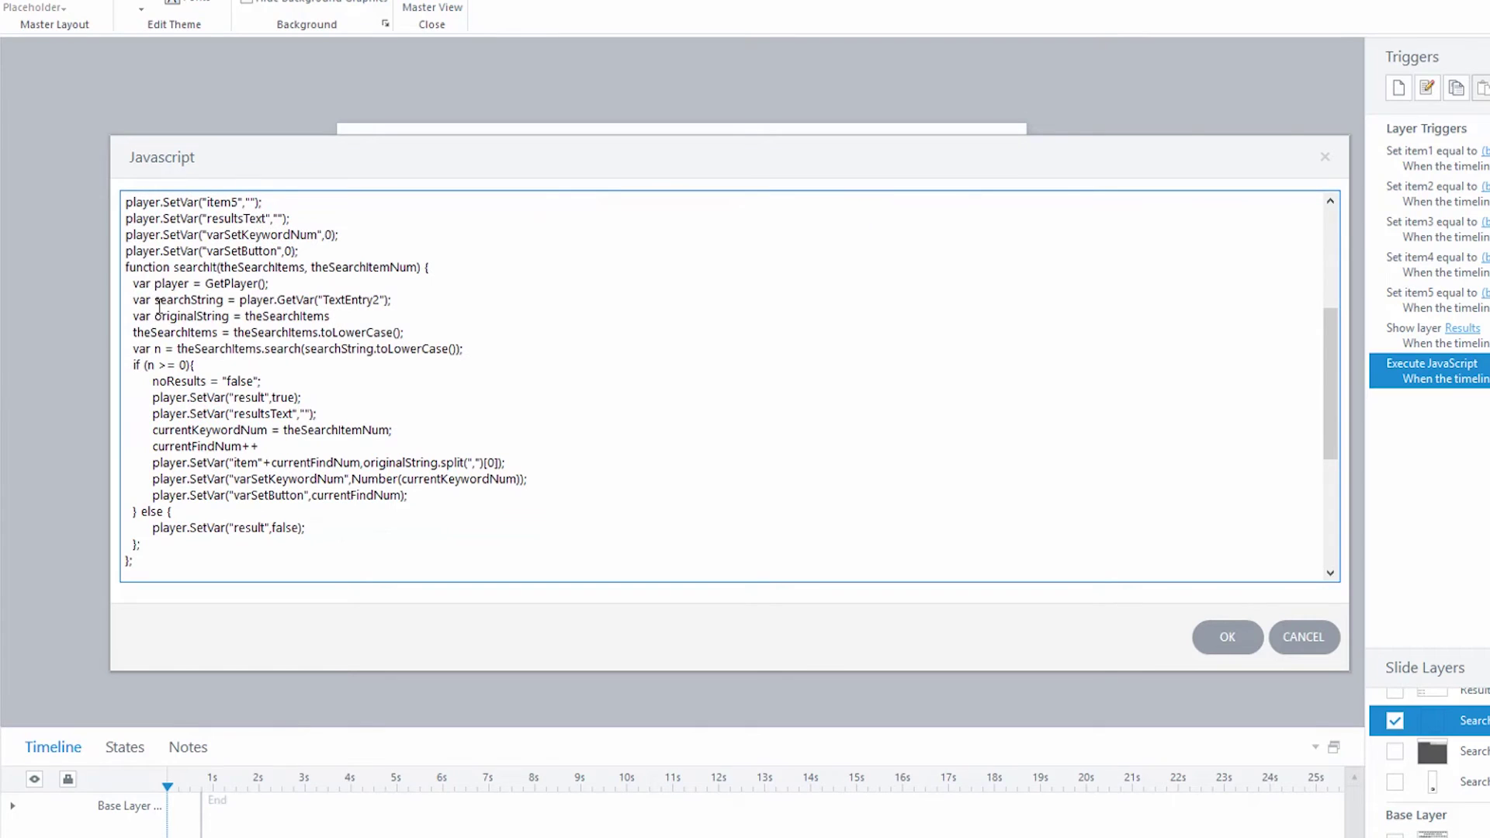
scroll(322, 450, "up", 5)
scroll(326, 448, "down", 5)
scroll(318, 414, "up", 5)
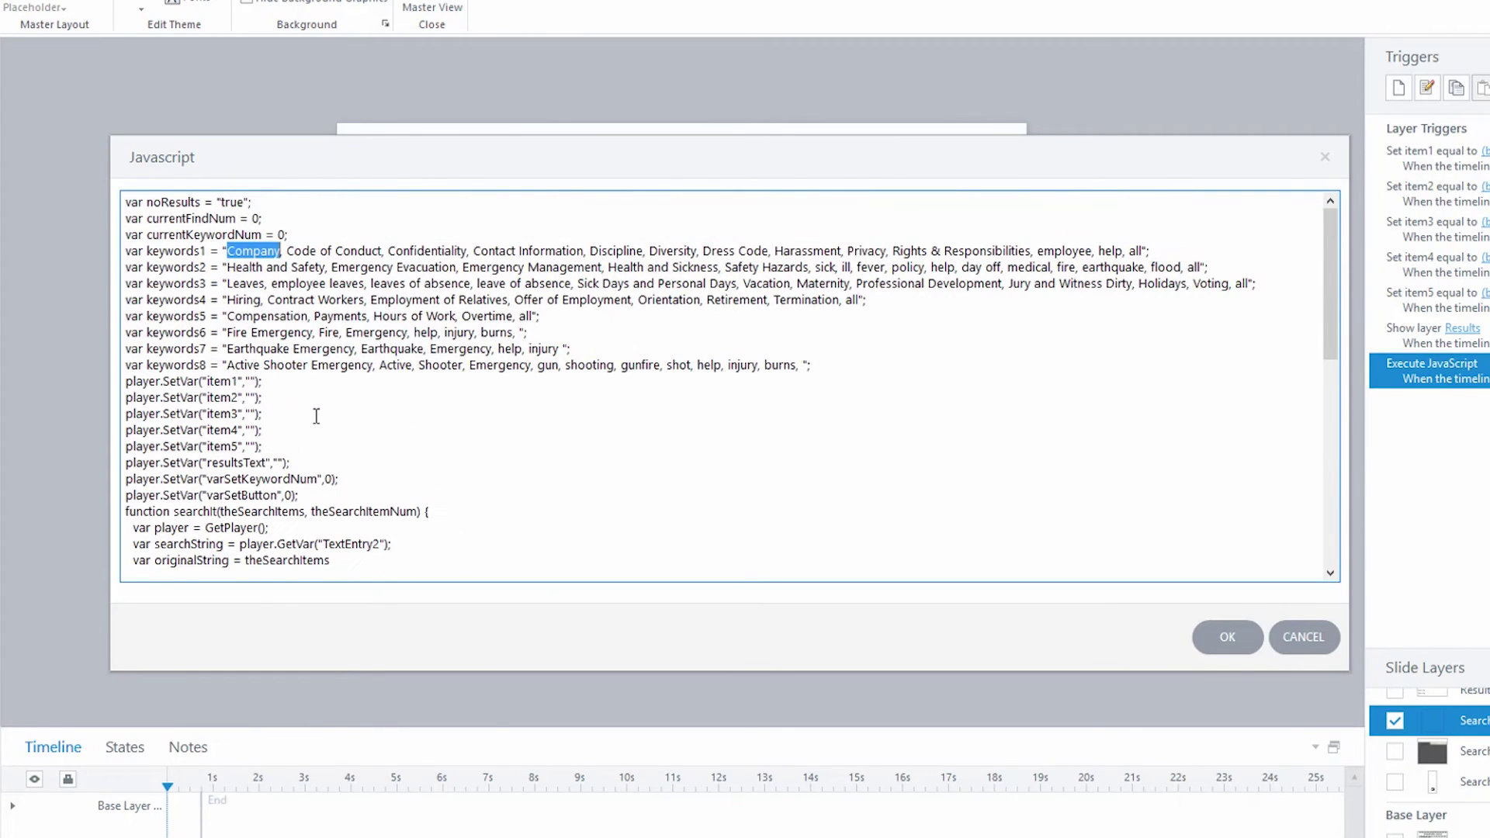
scroll(495, 396, "down", 4)
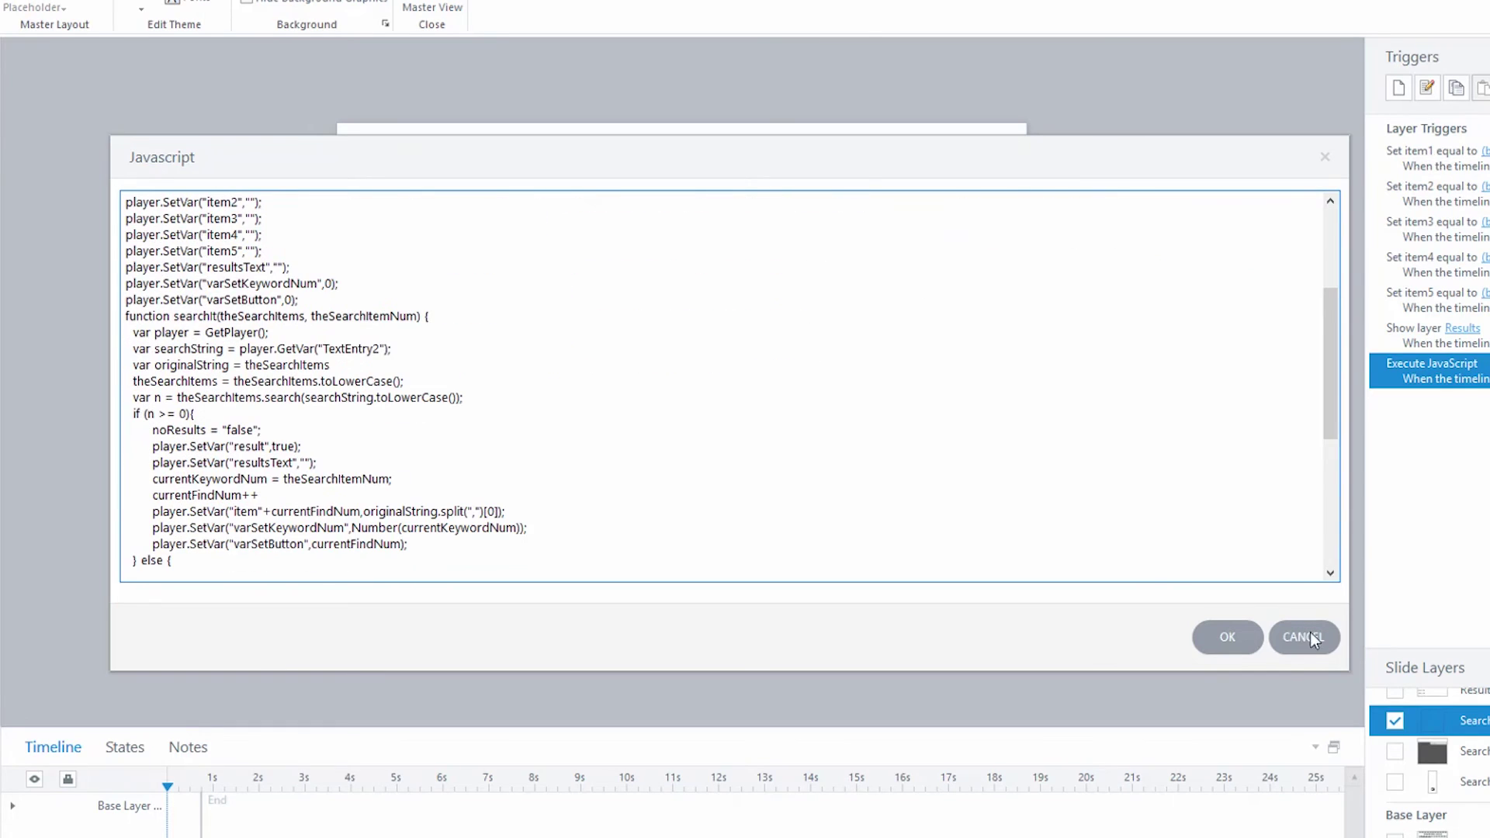
left_click(1315, 640)
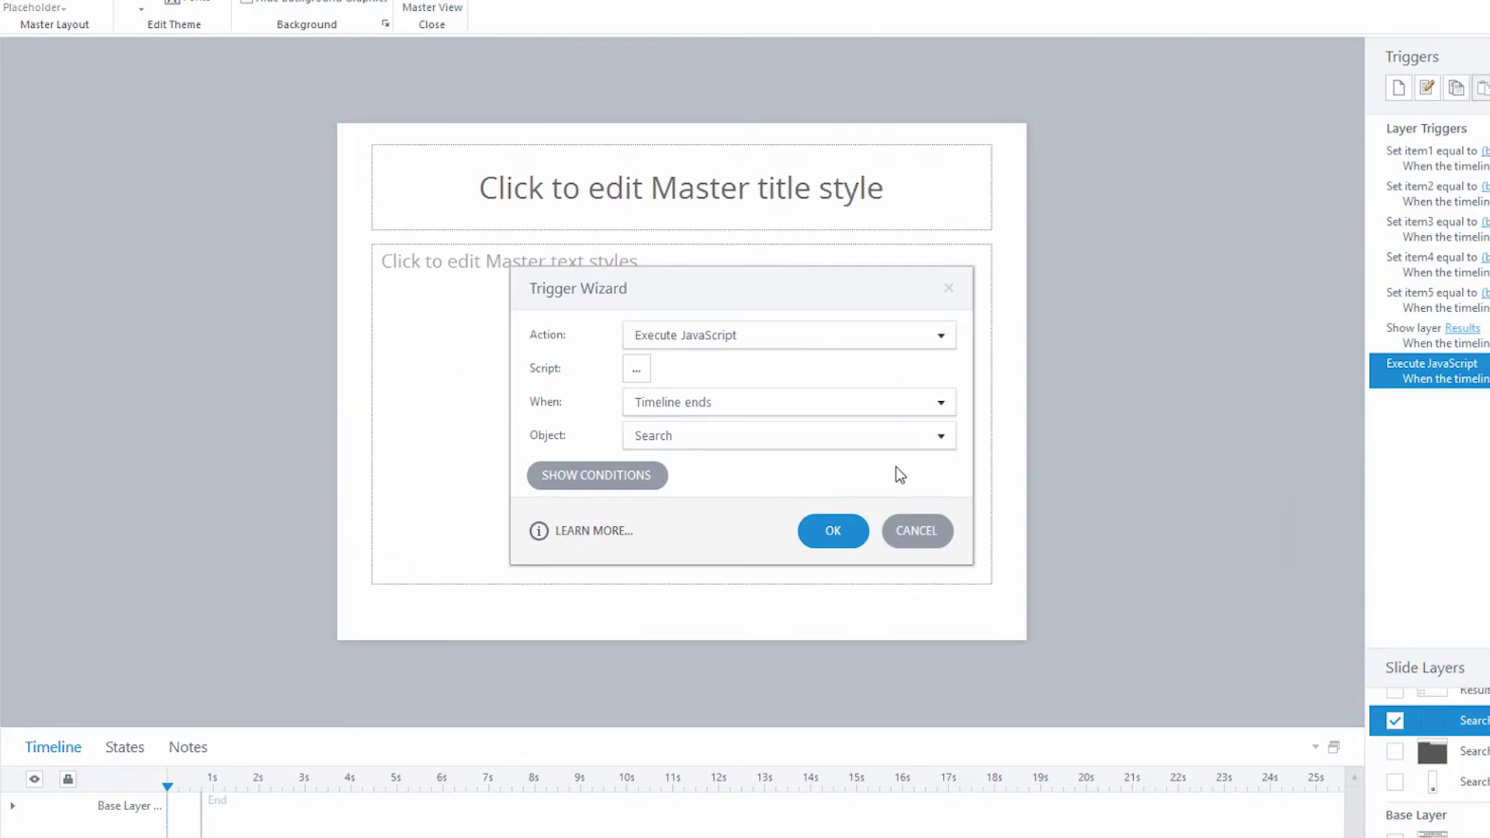
left_click(900, 526)
Show the Results layer and marquee-select all of its result text boxes
left_click(1459, 692)
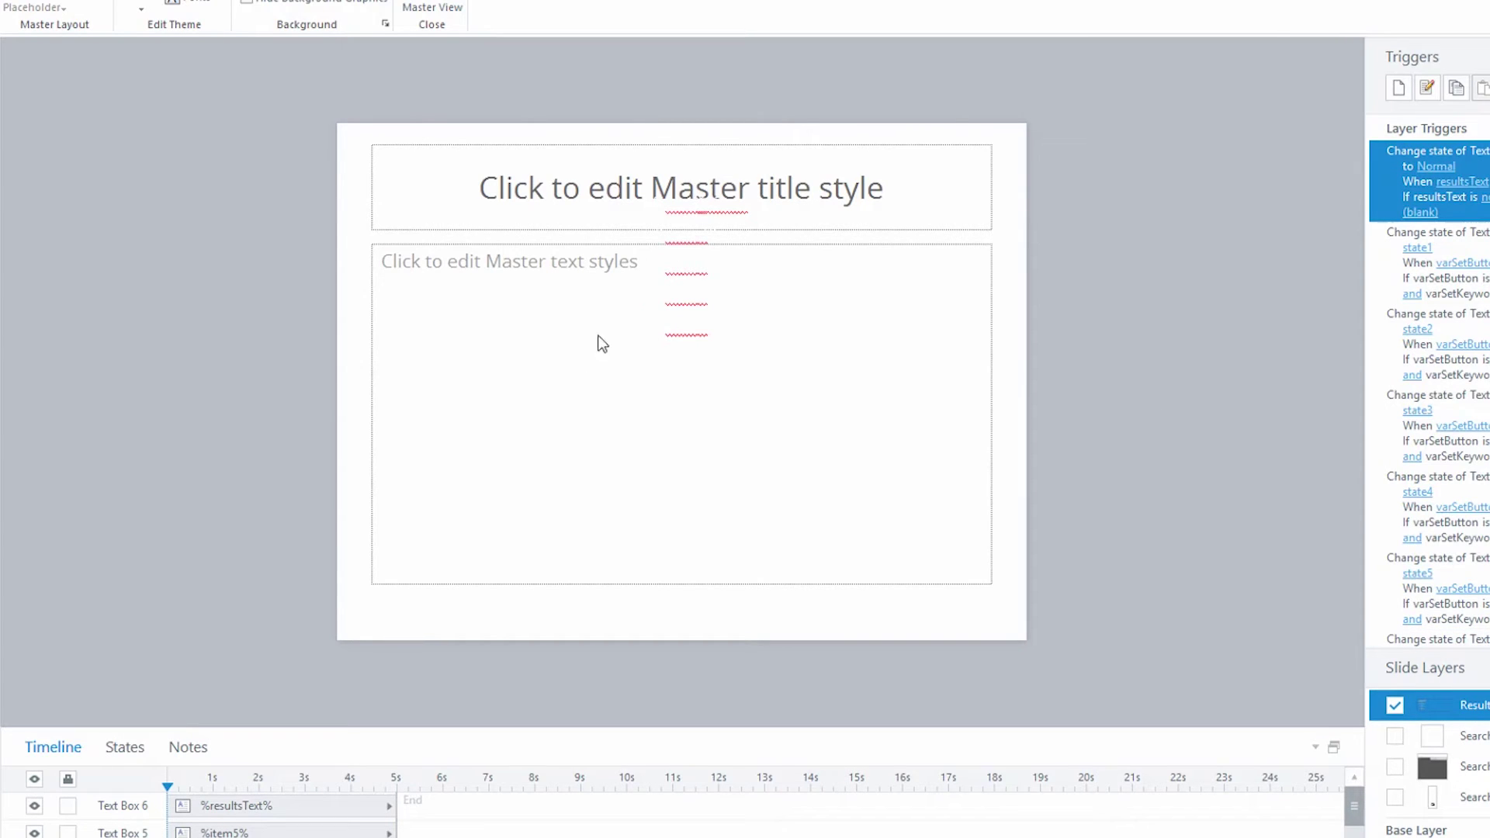
left_click_drag(264, 432, 1263, 73)
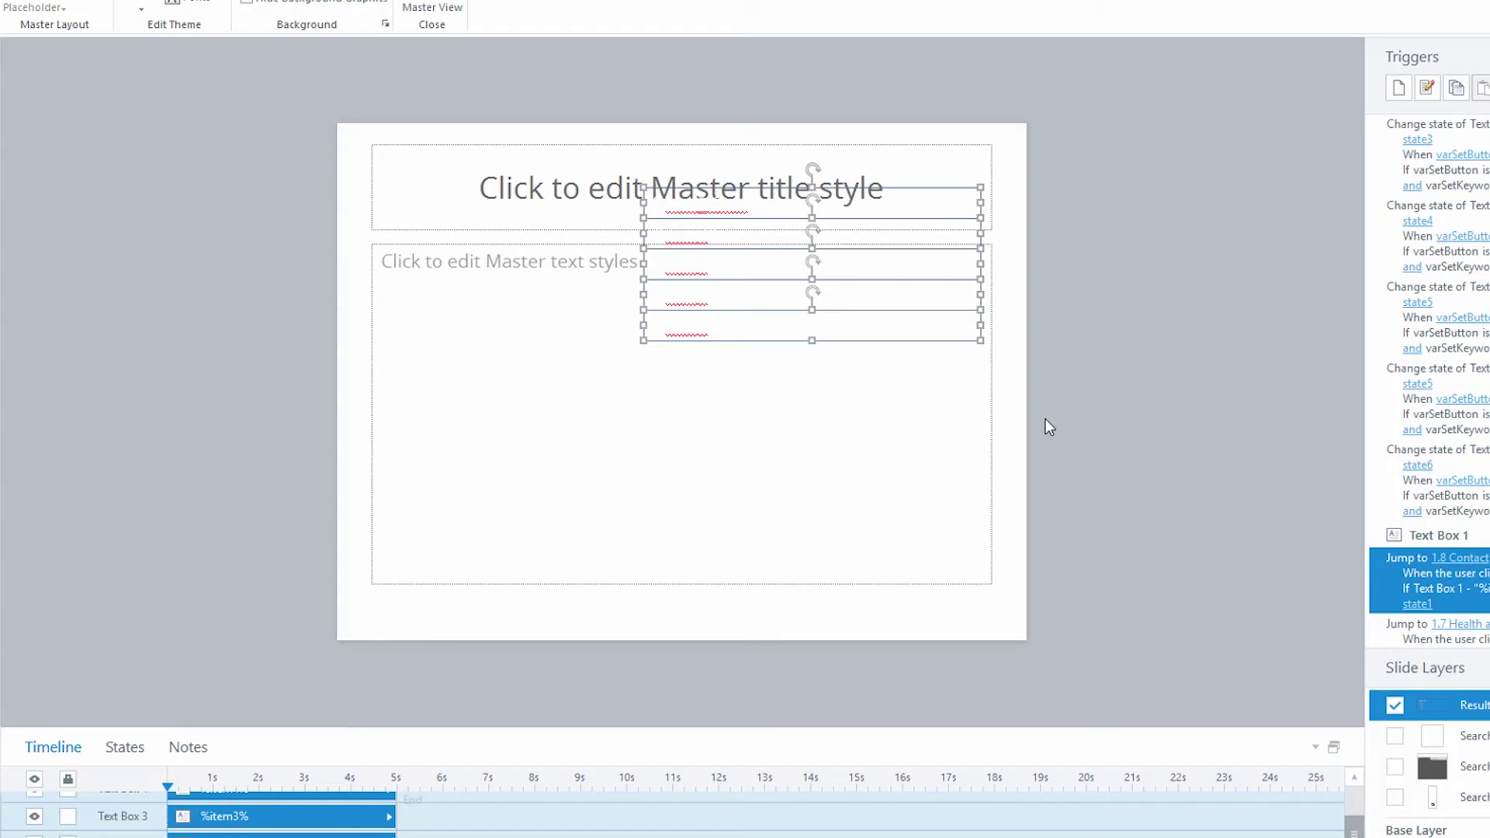
left_click(1165, 337)
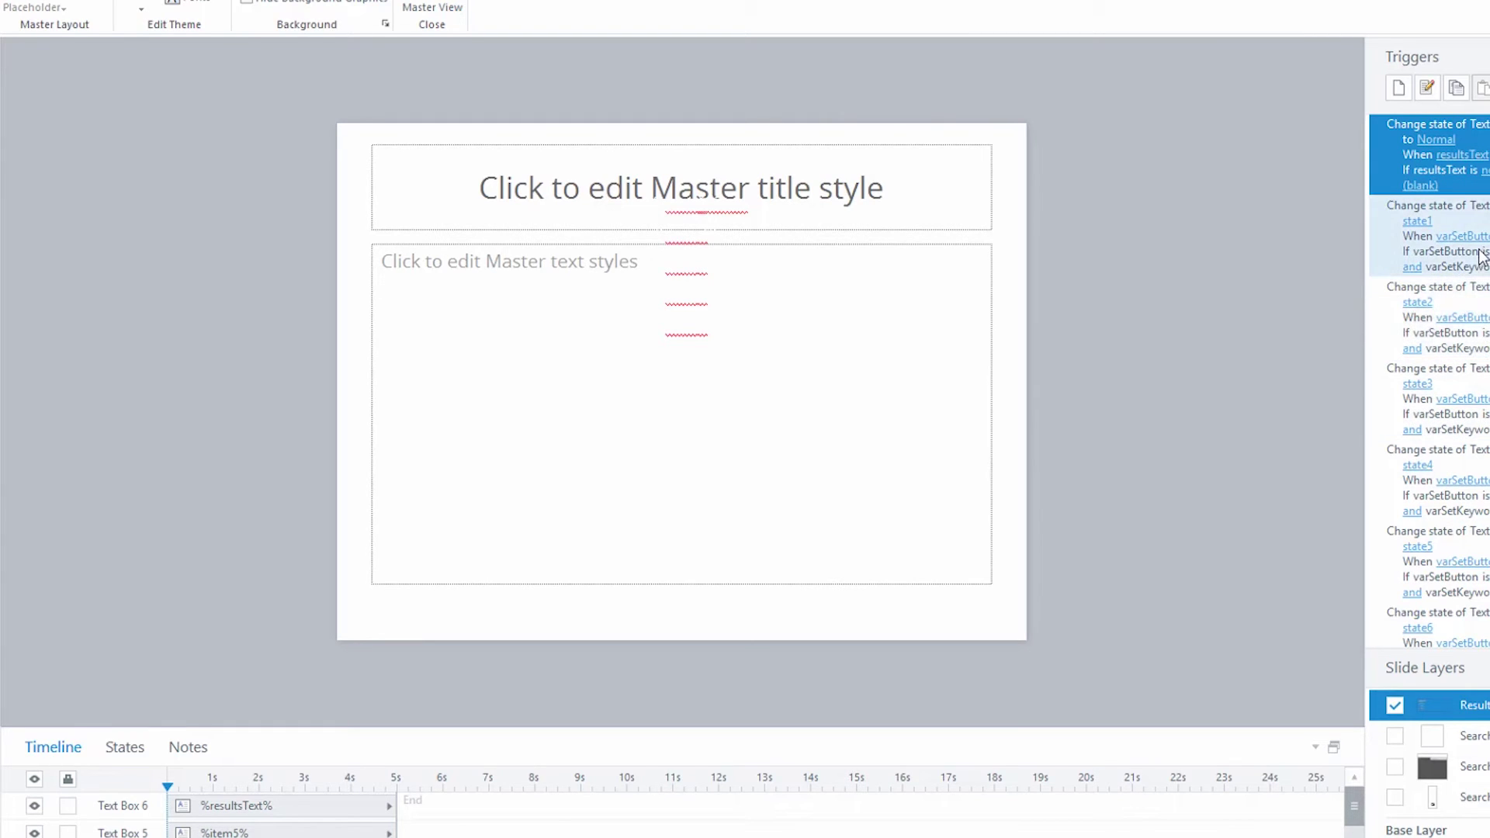
Inspect the first result text box's triggers, then close Master View and pick the Company slide
left_click(687, 237)
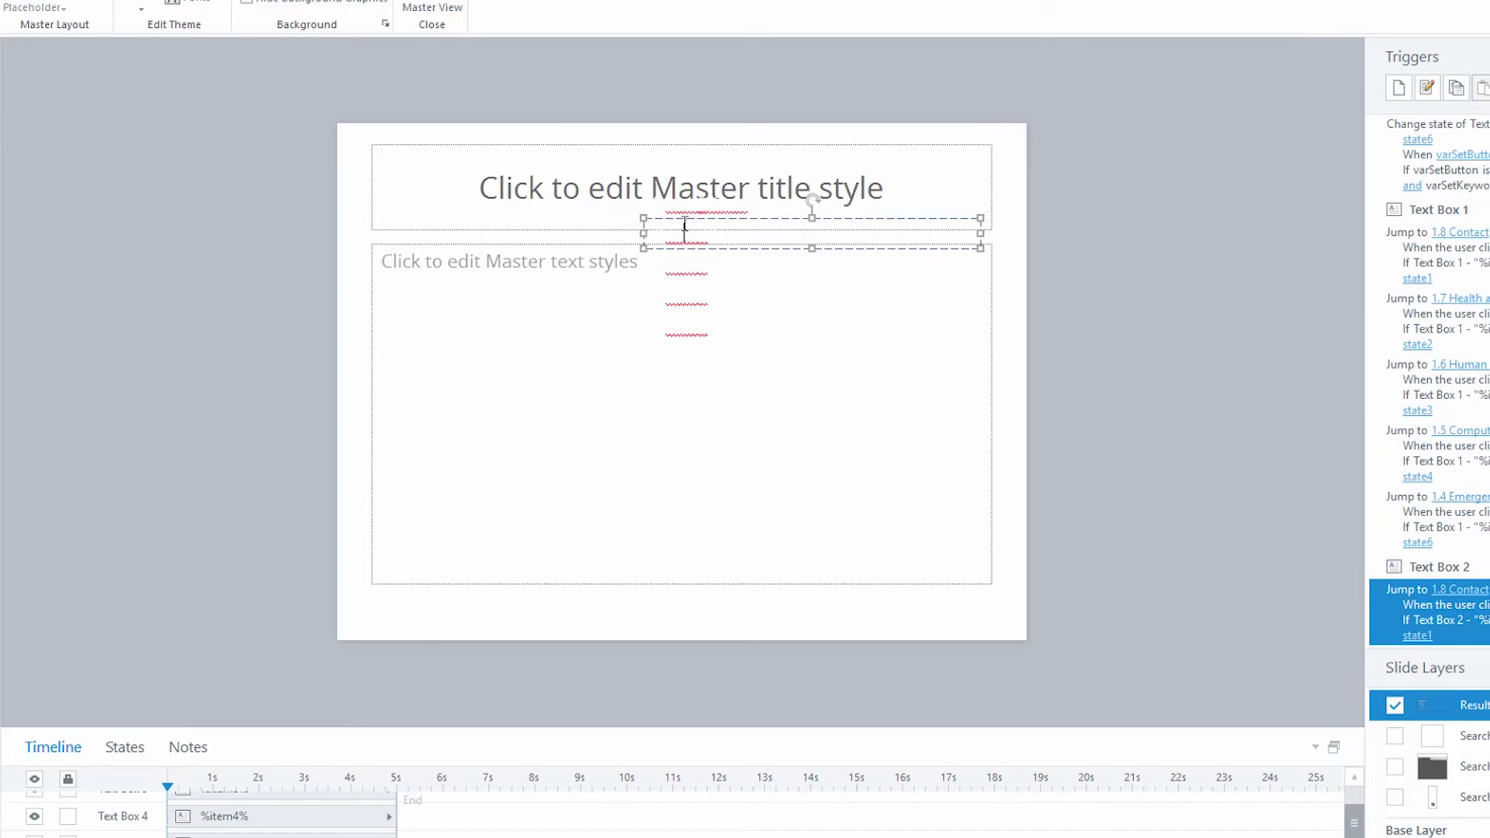
left_click(961, 253)
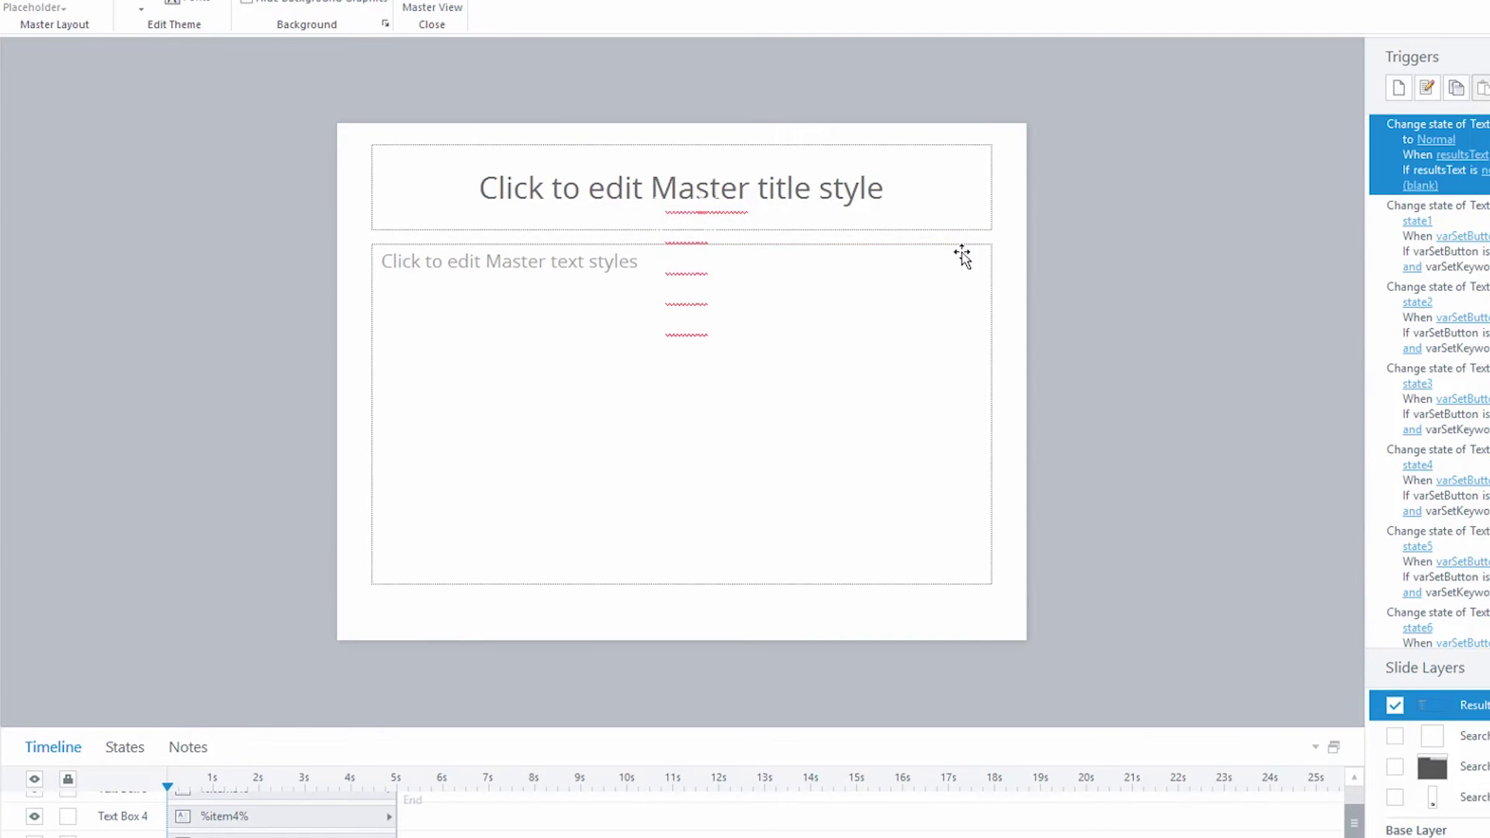
left_click(696, 233)
left_click(699, 219)
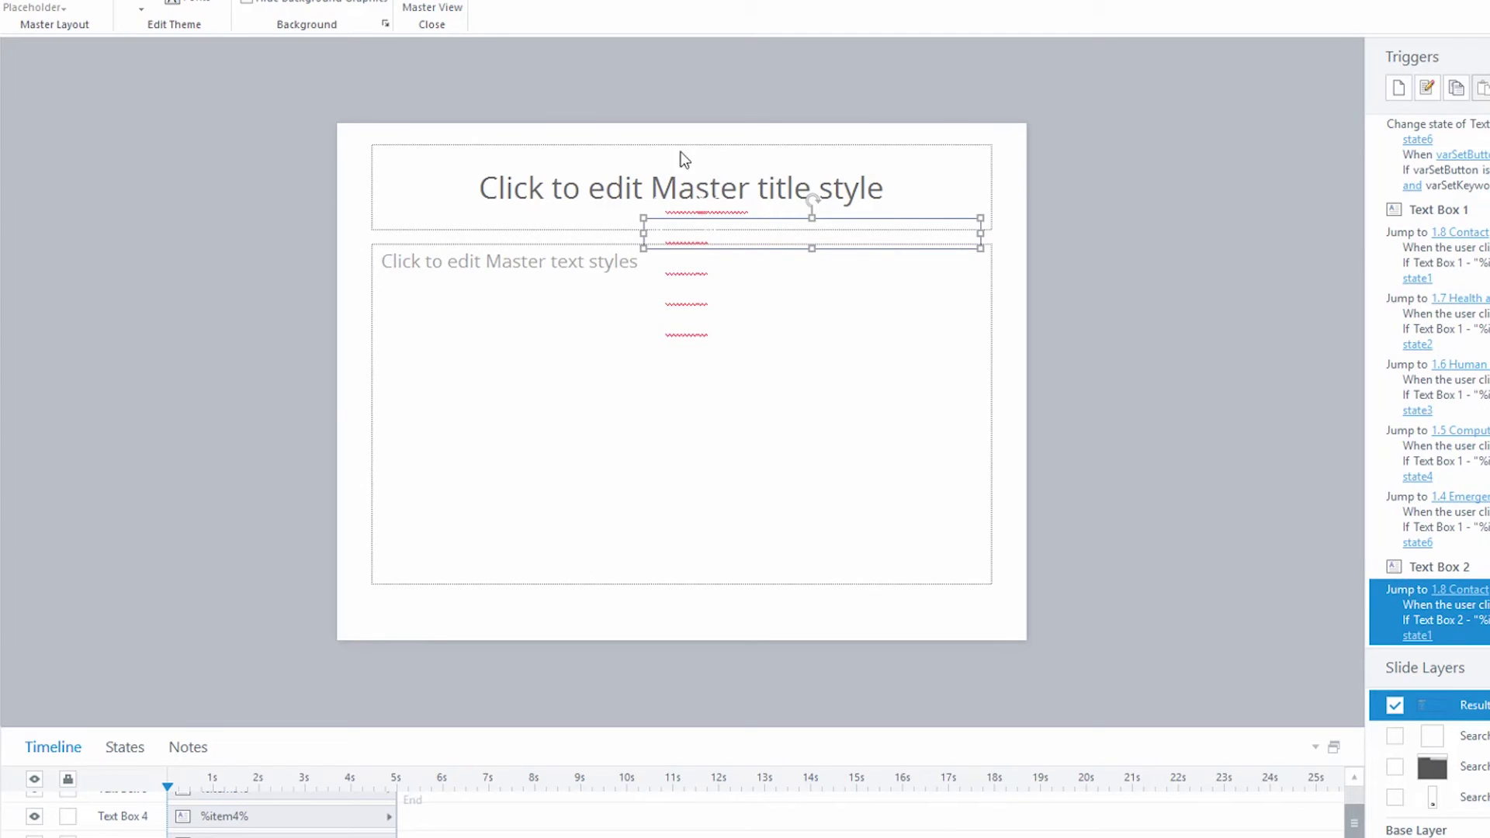
left_click(433, 15)
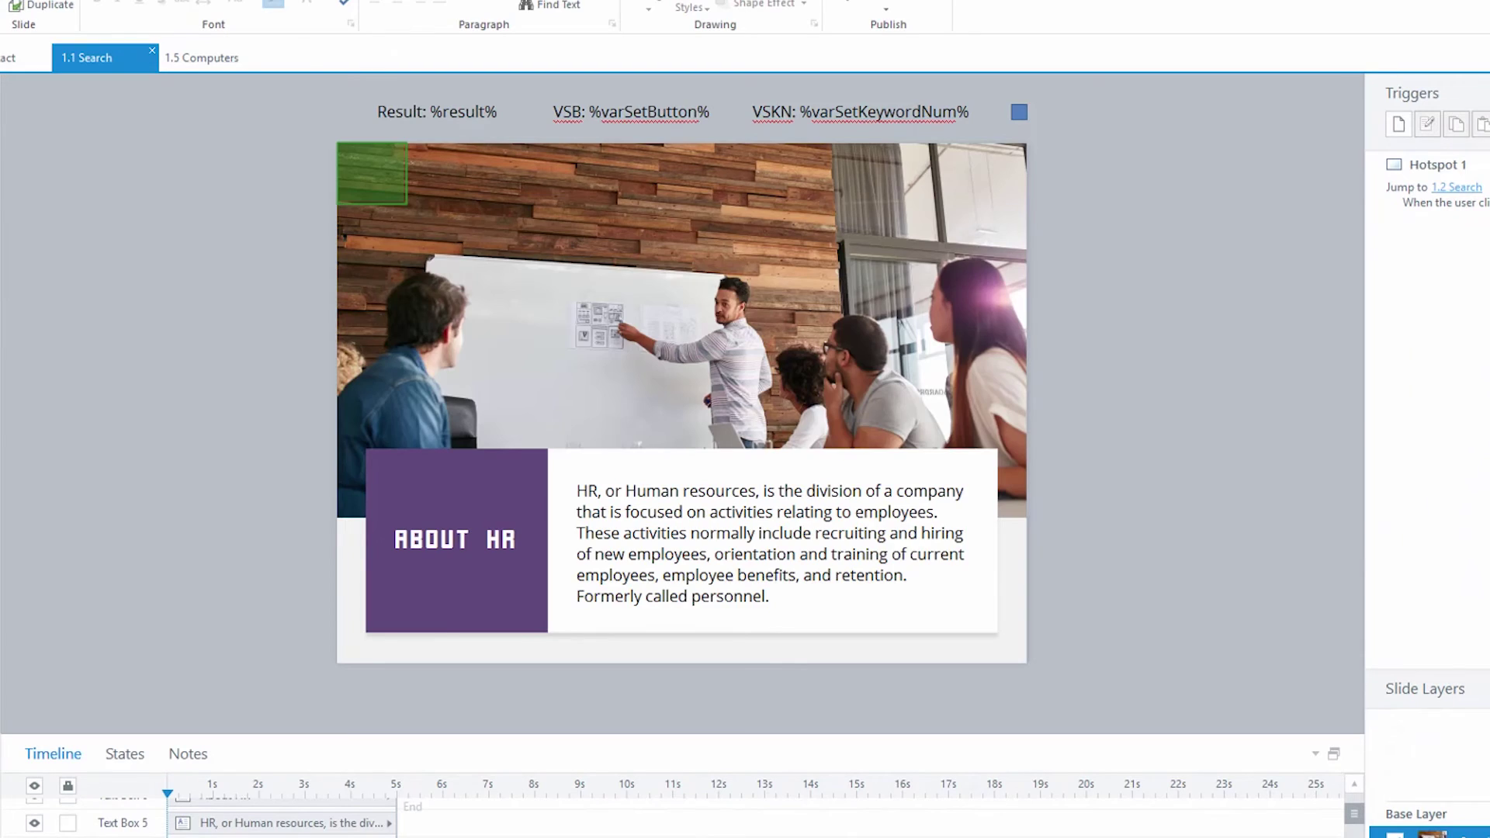
left_click(19, 58)
Page through the topic slides to the Emergency slide
key("Page_Down")
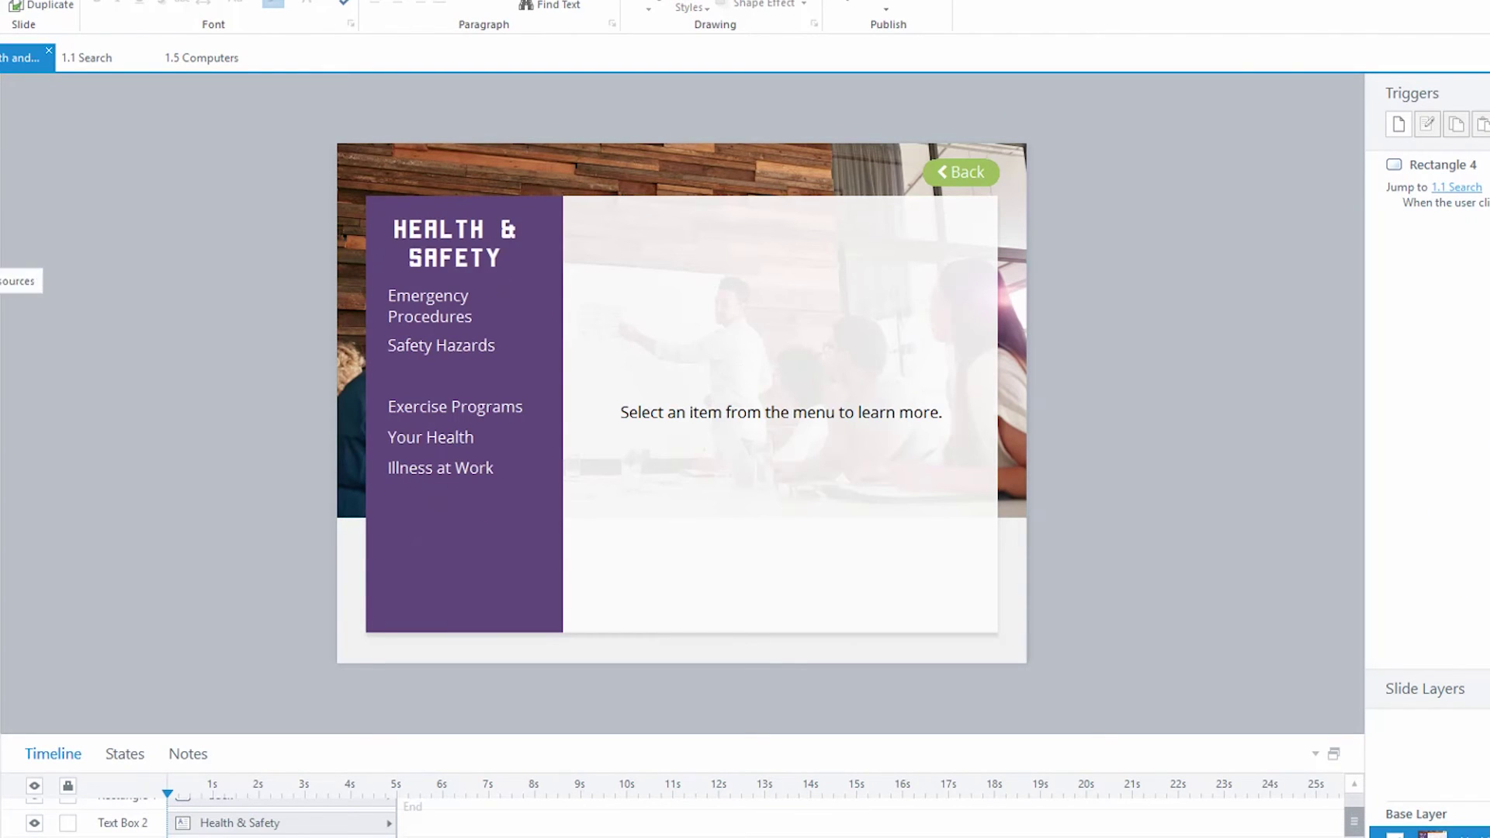
key("Page_Down")
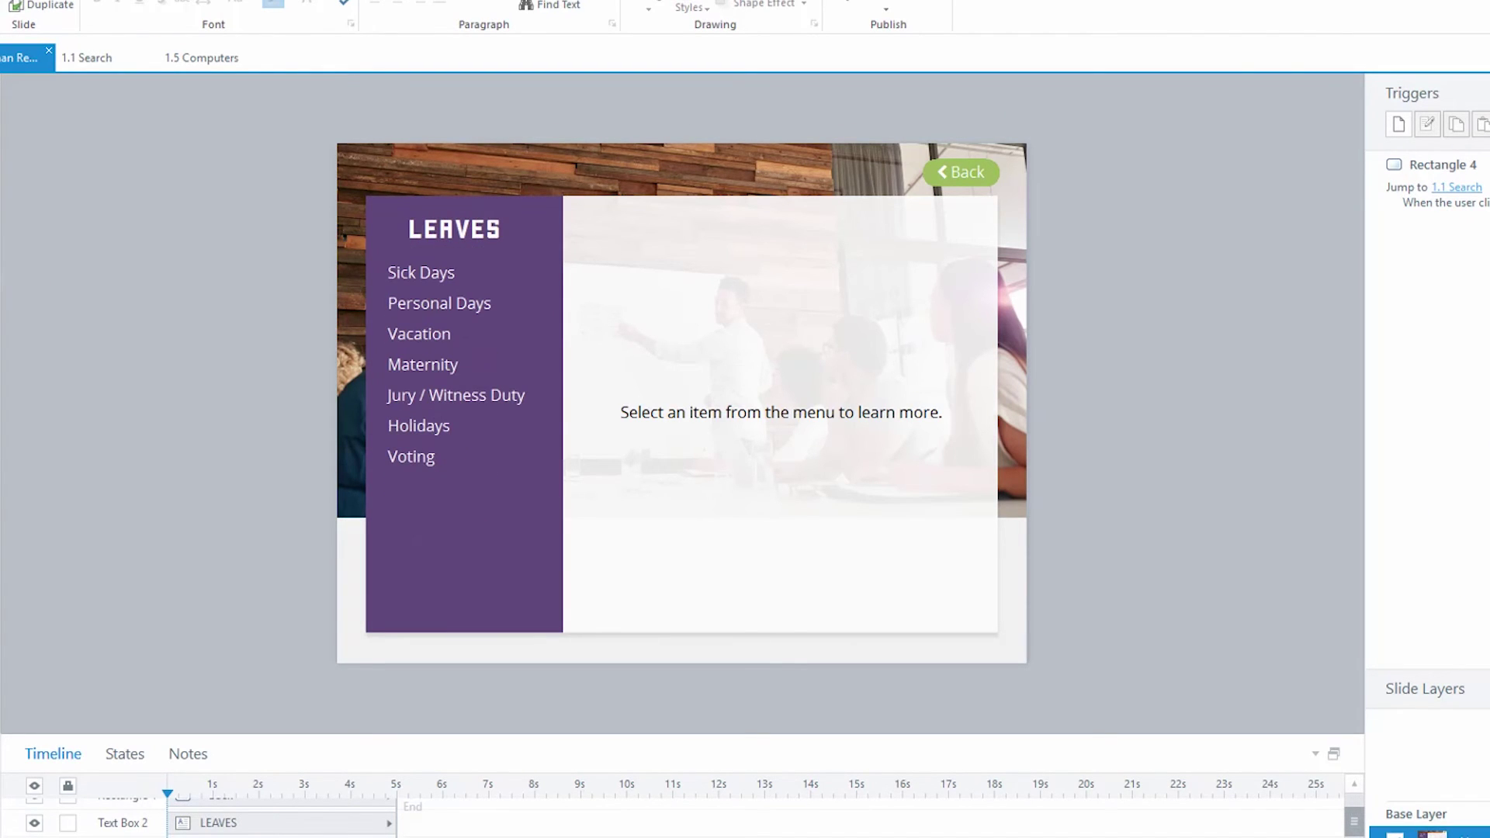
key("Page_Down")
key("Page_Down")
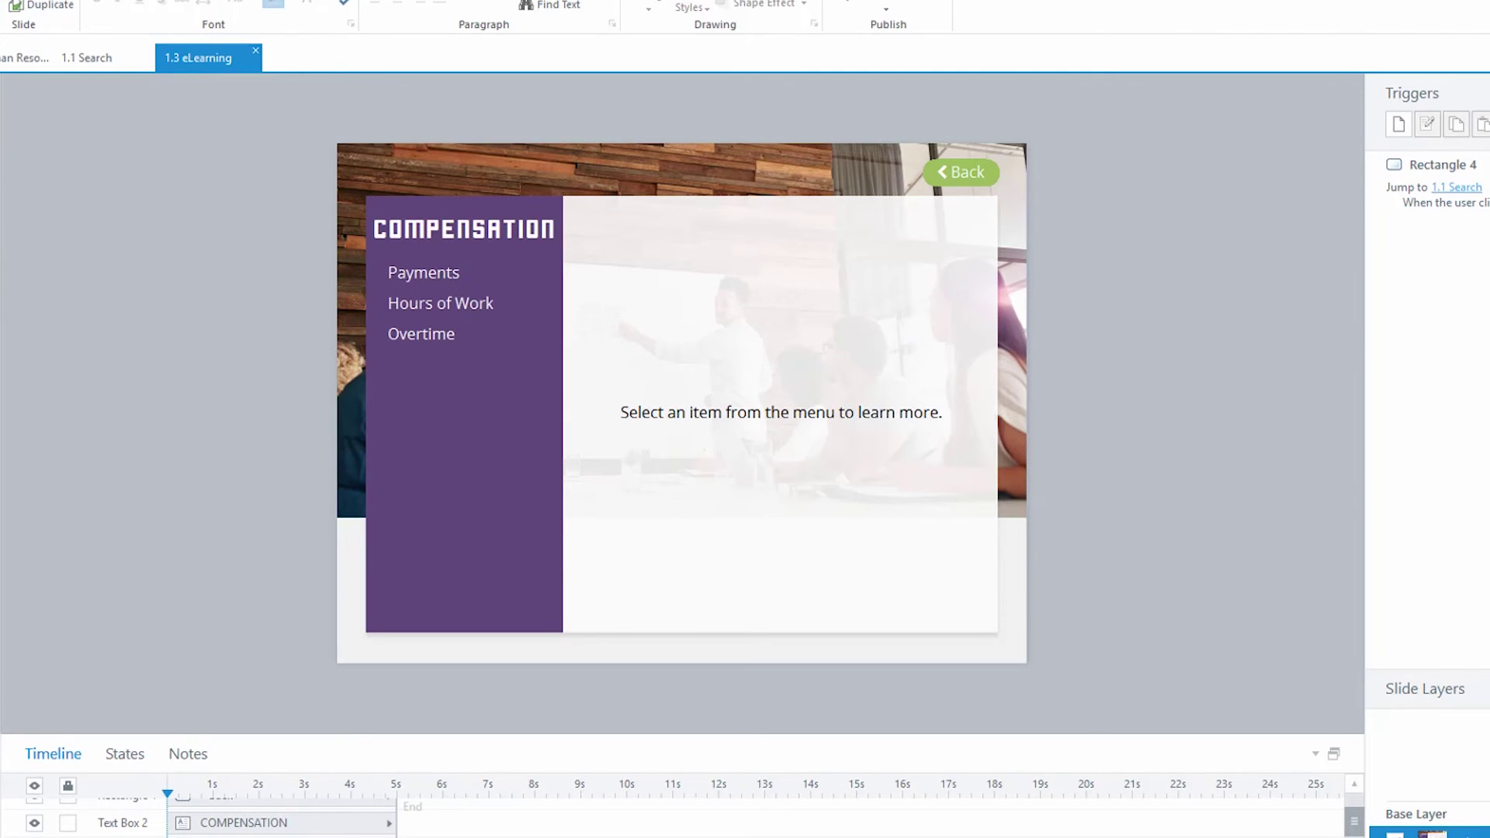
key("Page_Down")
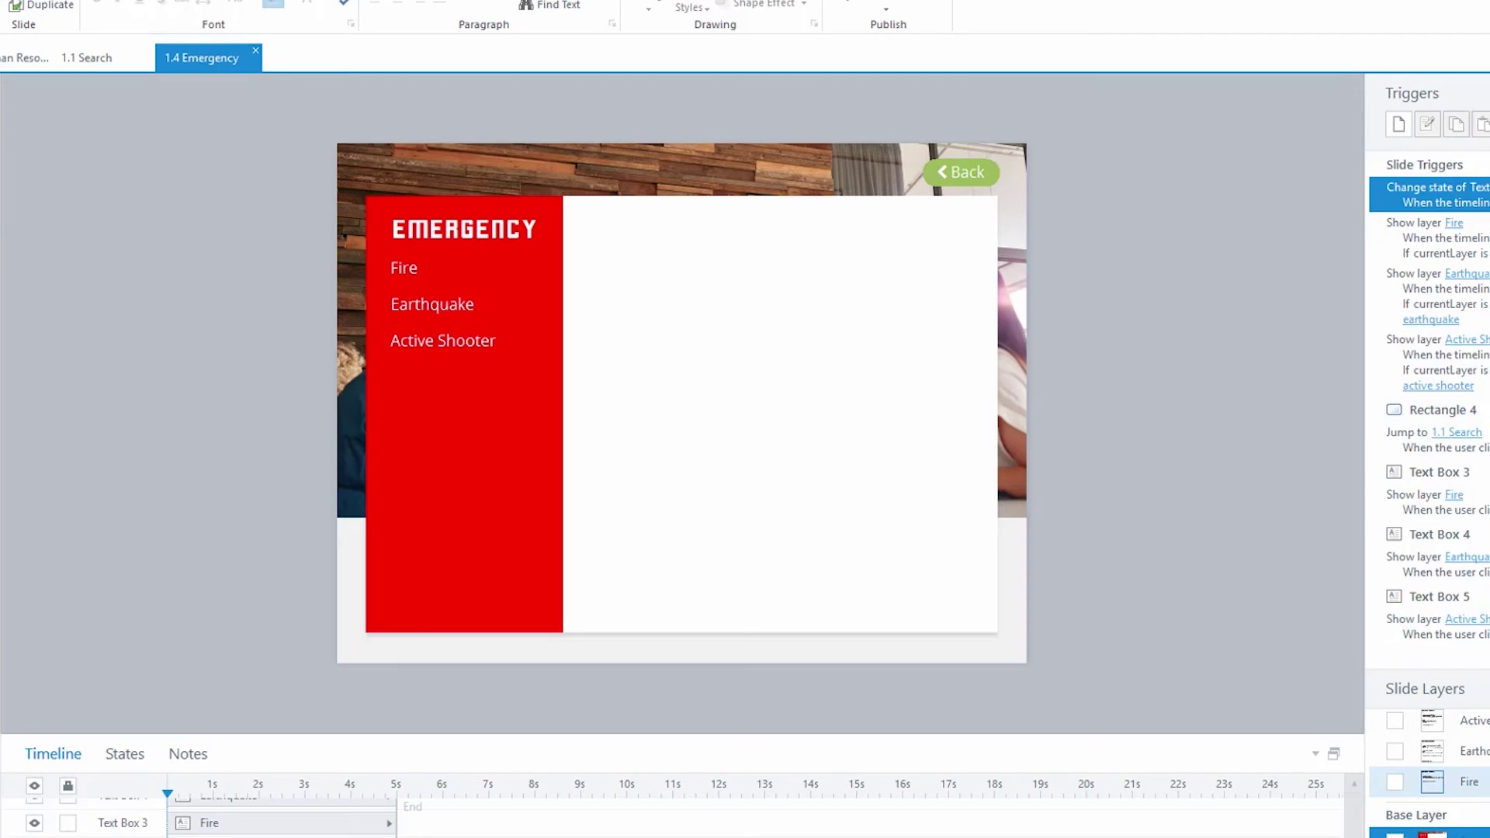
Show the Fire, Earthquake and Active Shooter layers, then select the 1.2 Search prompt text
left_click(1459, 782)
left_click(1459, 751)
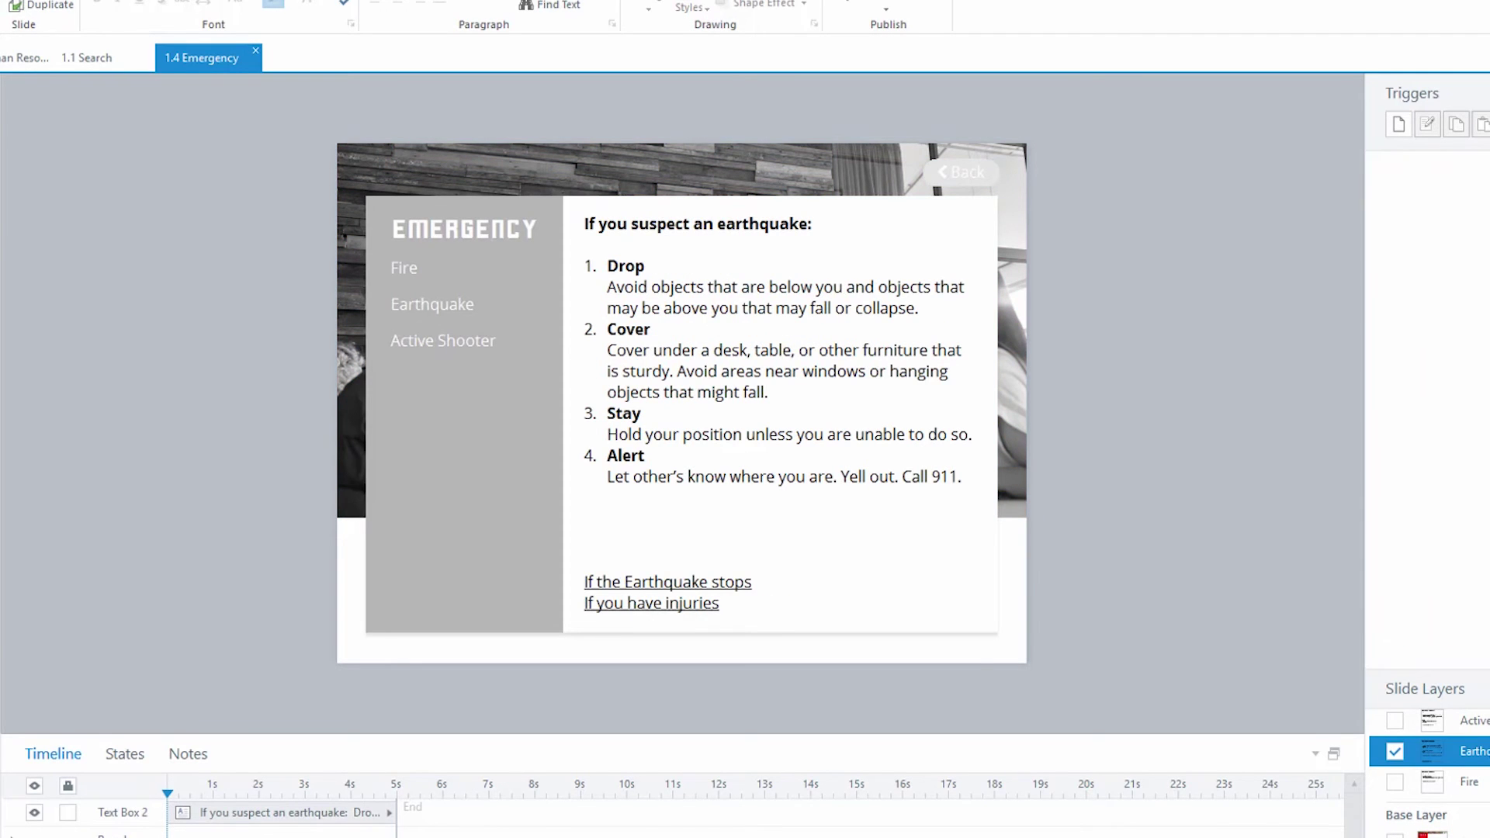
left_click(1459, 721)
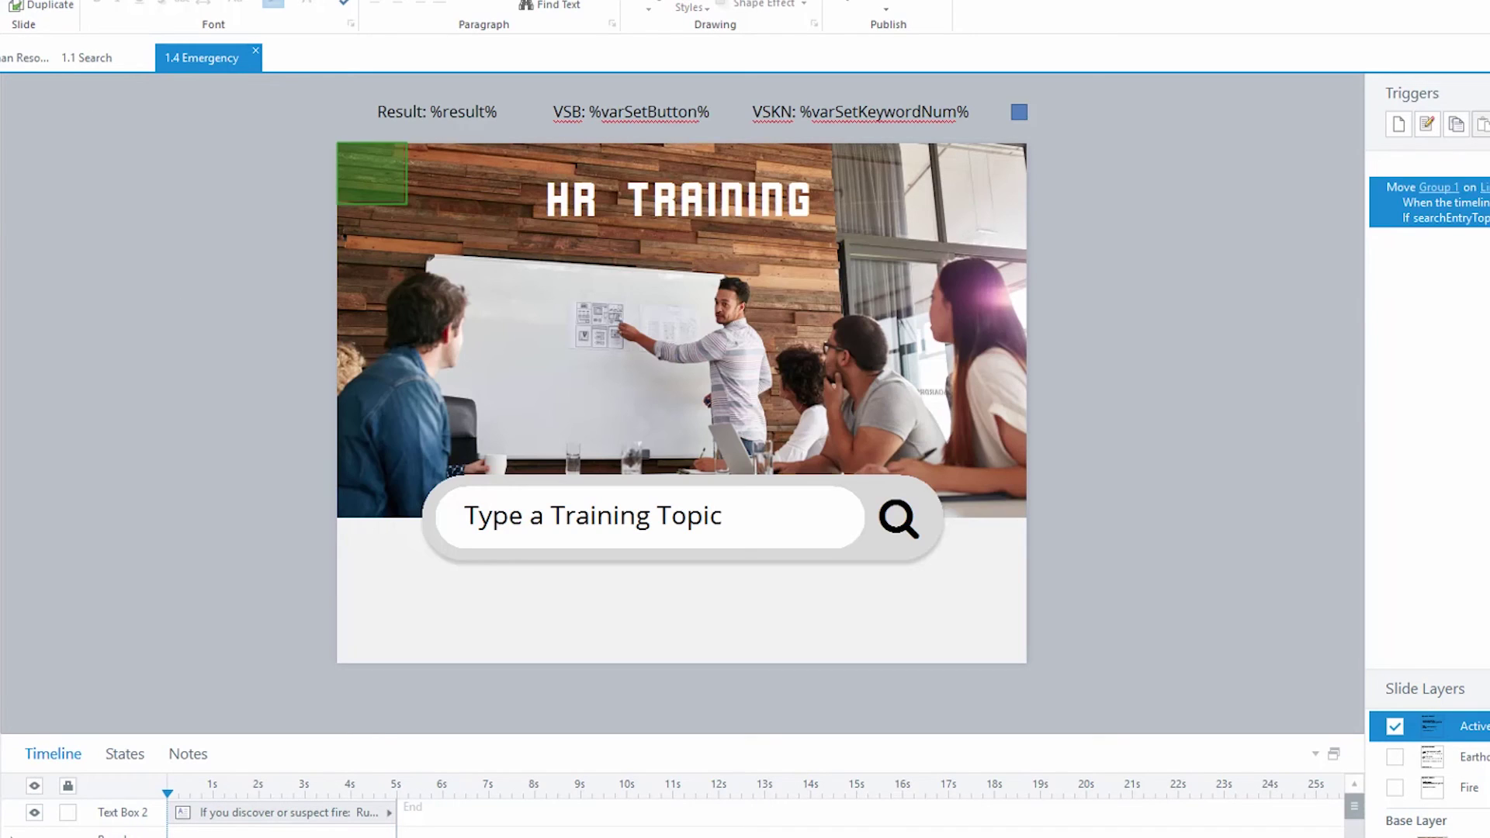
left_click(615, 515)
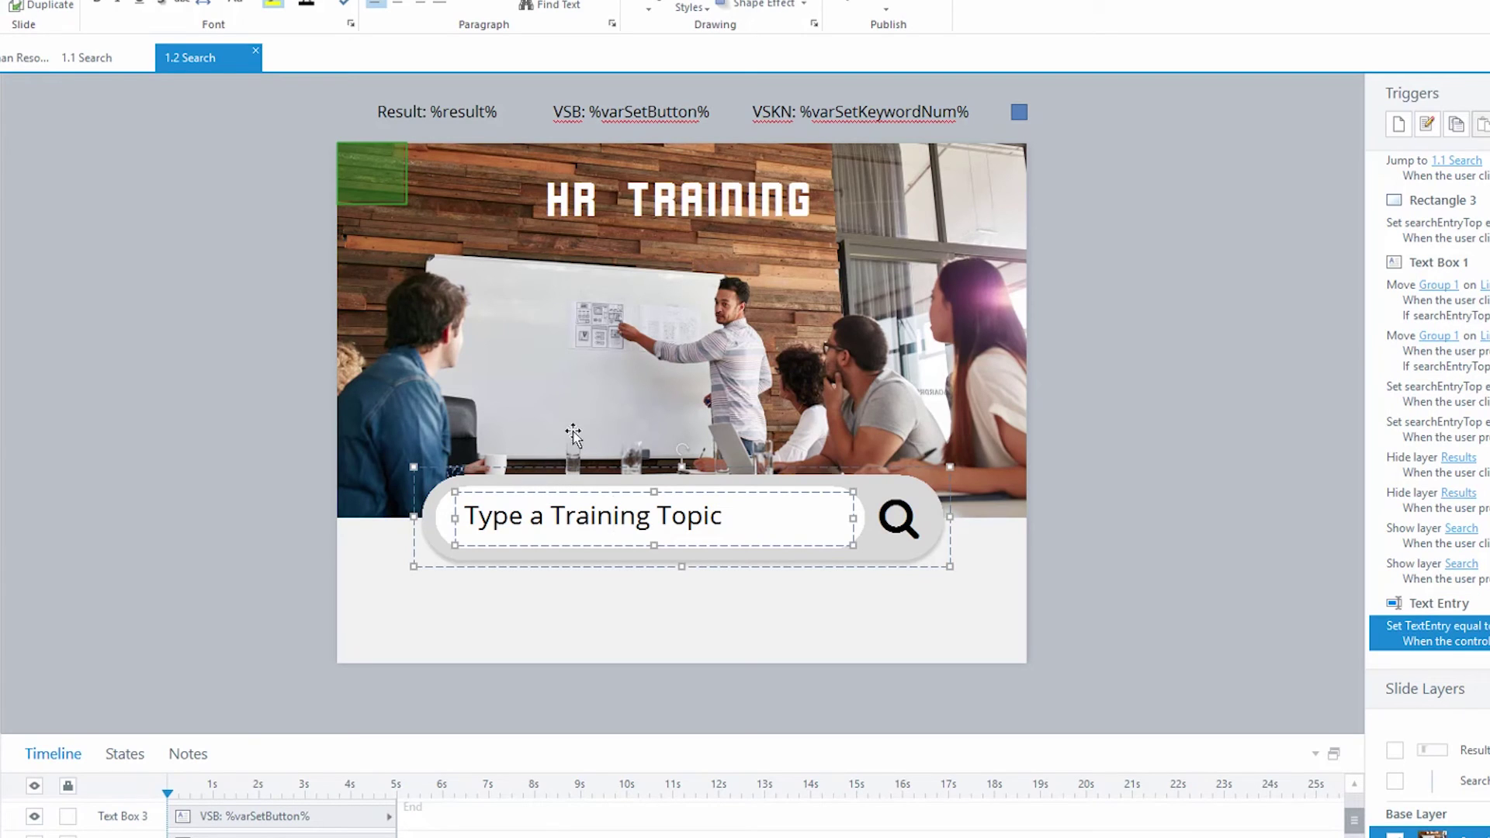
Leave the search box and return to the 1.1 Search slide with its About HR text
left_click(225, 451)
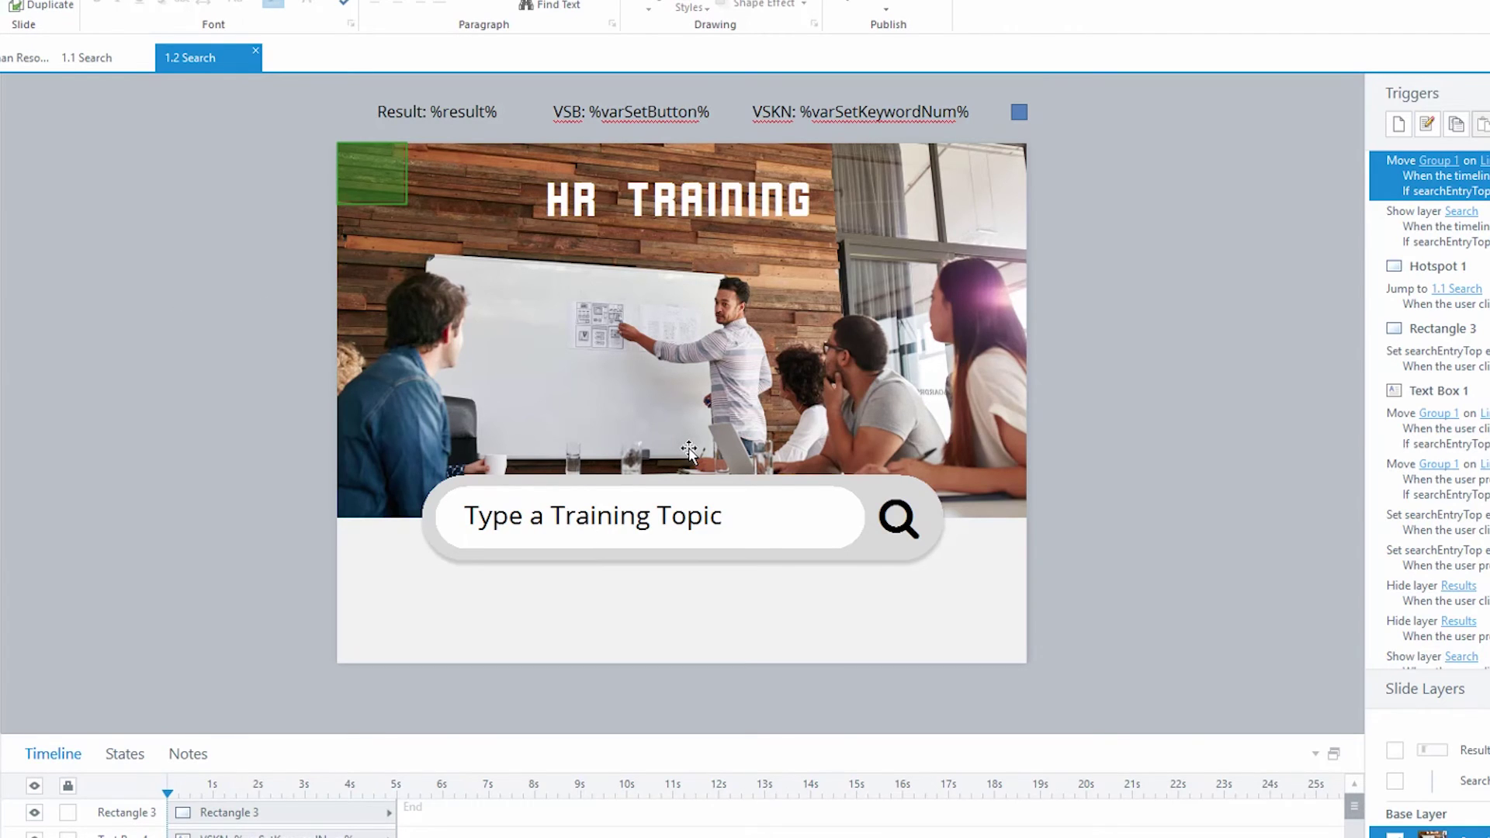
key("Page_Up")
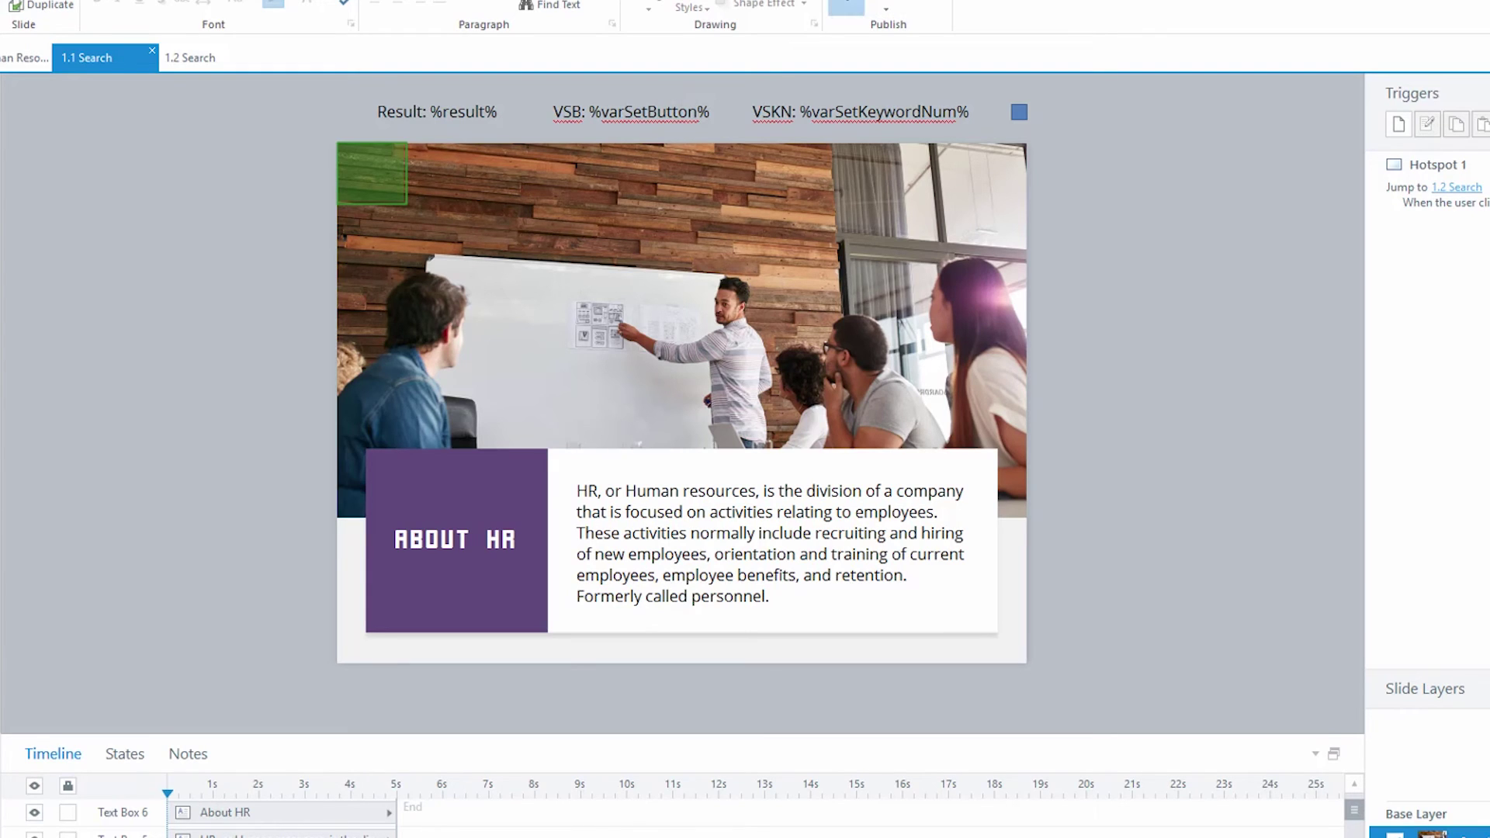
In Player Properties, turn on the Menu sidebar tab so Search (Requires menu) becomes available
left_click(846, 5)
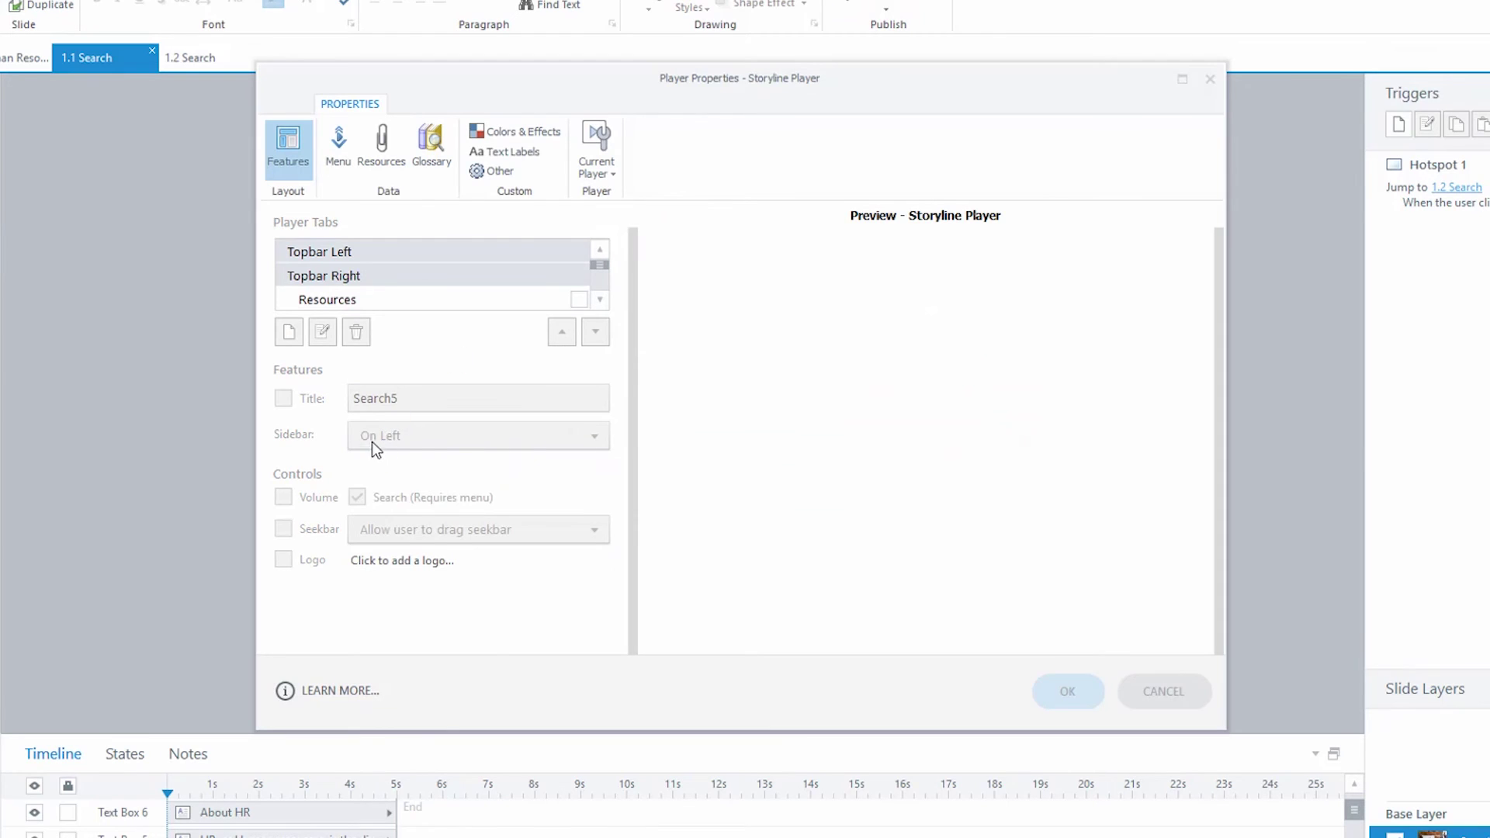
left_click(599, 301)
left_click(599, 301)
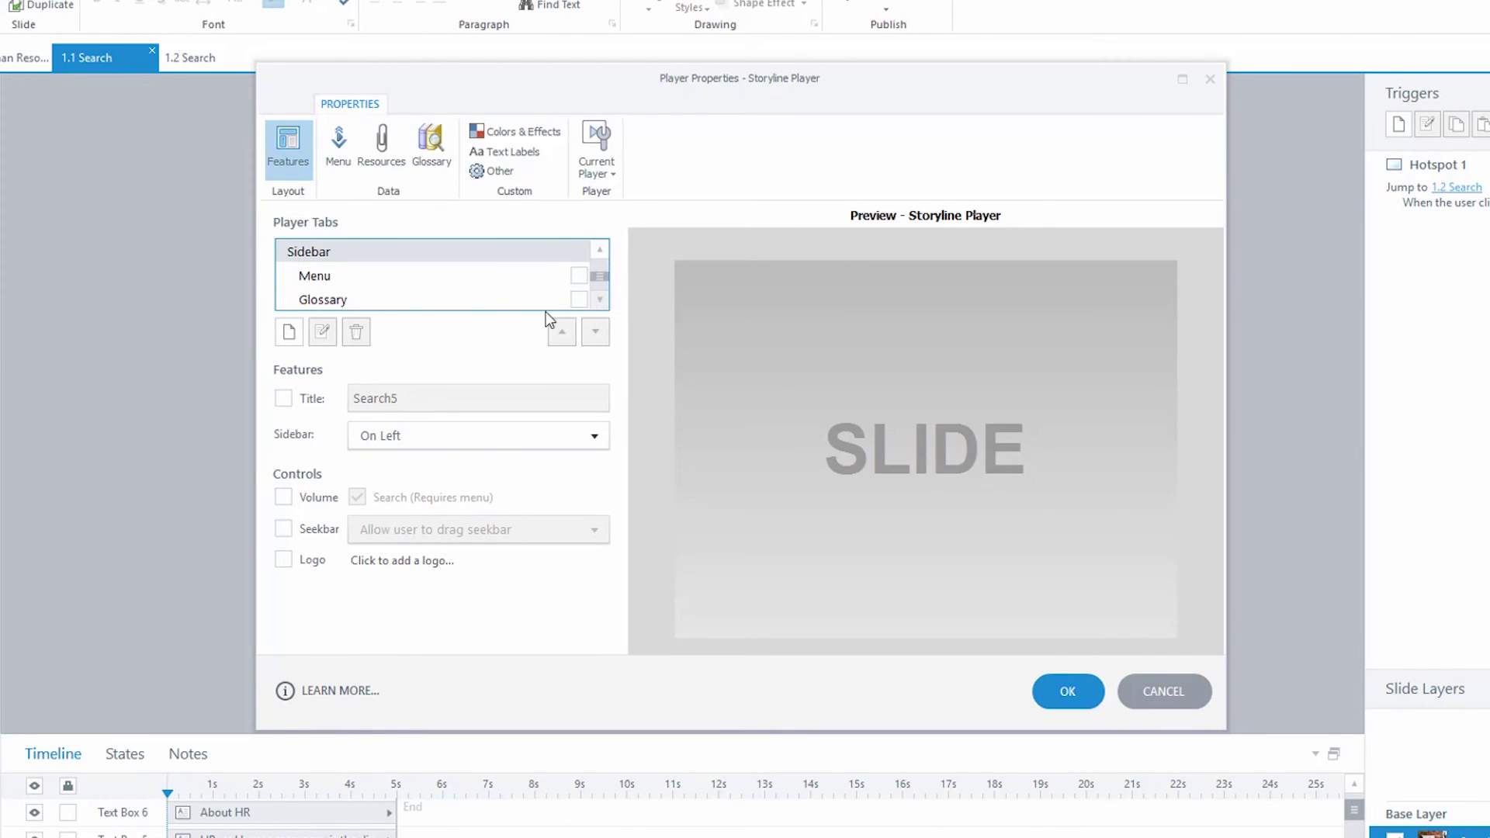
left_click(579, 275)
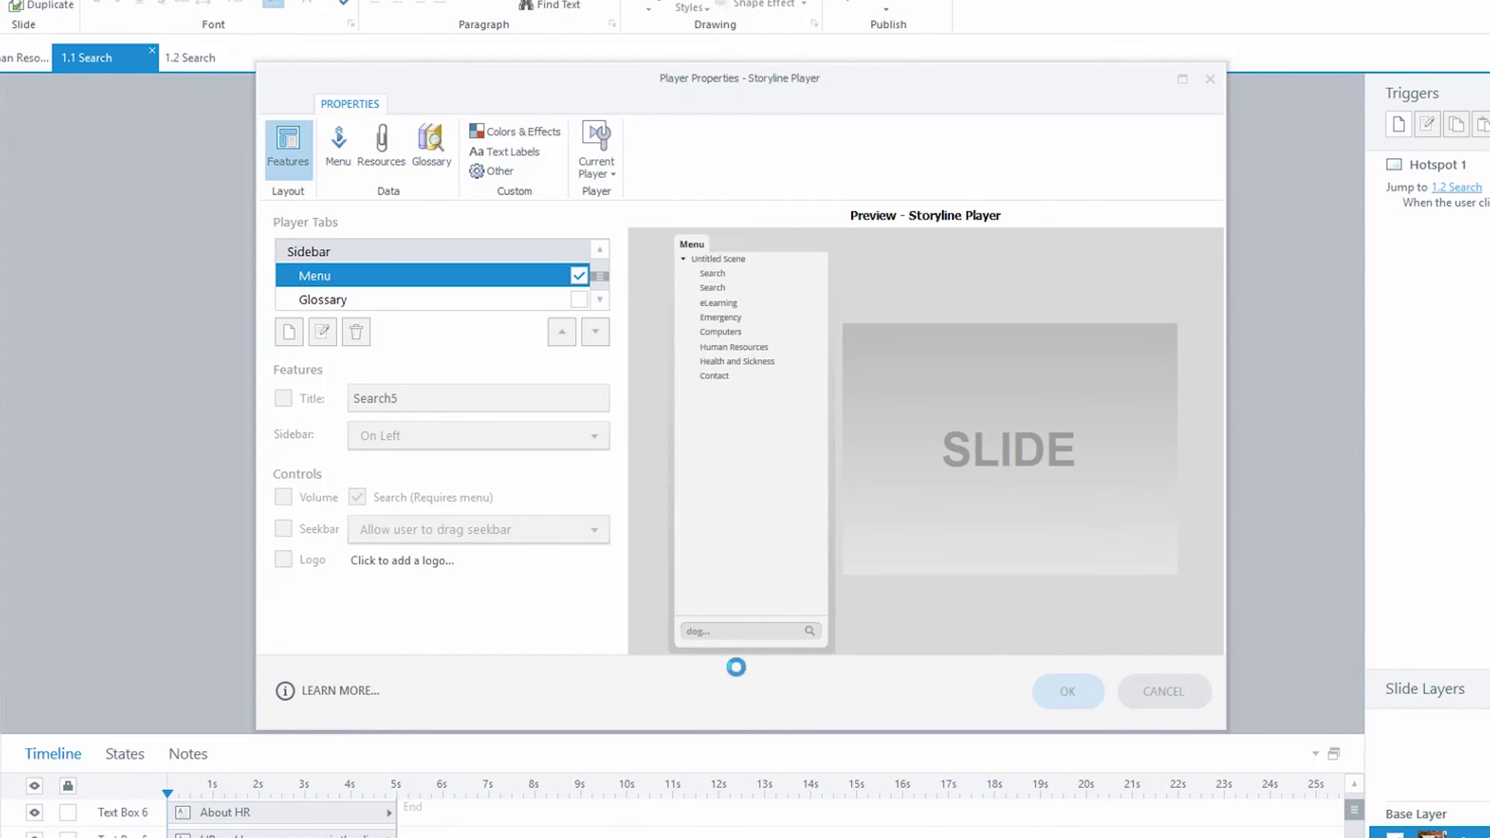